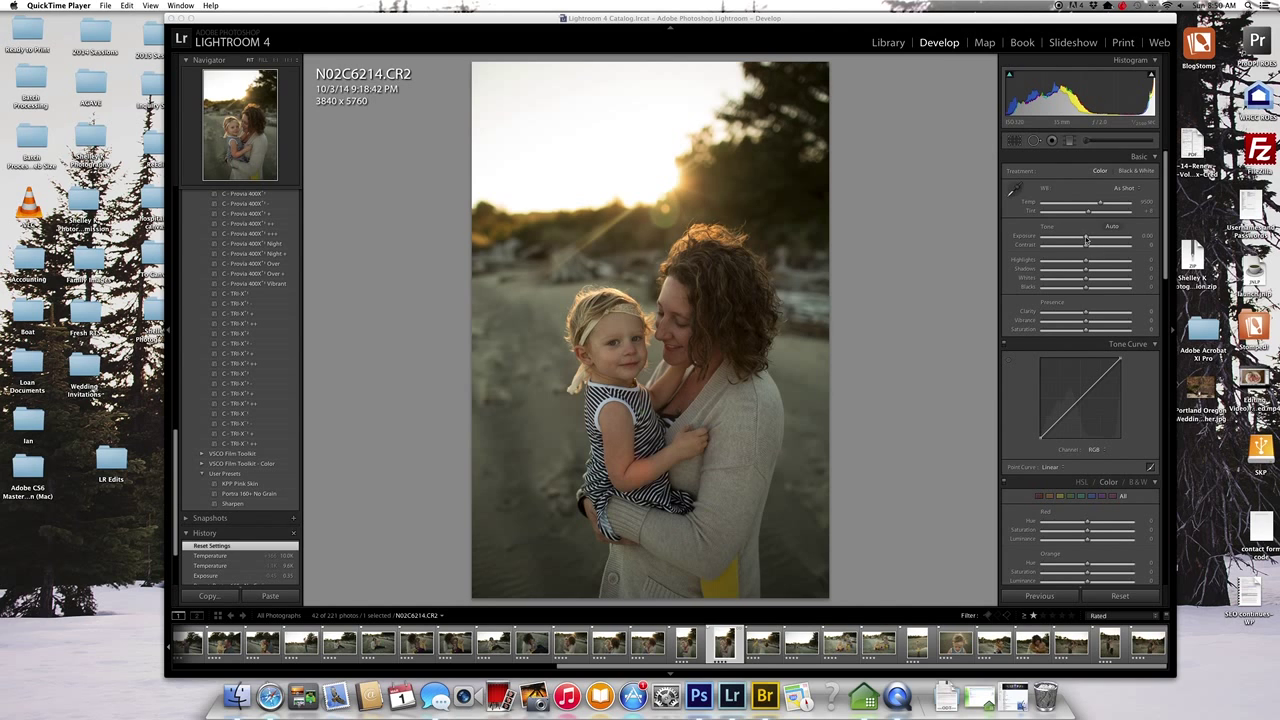
# Step: Set the portrait's white balance to temperature 10000 and tint +12, and exposure to +0.25
pyautogui.click(1100, 205)
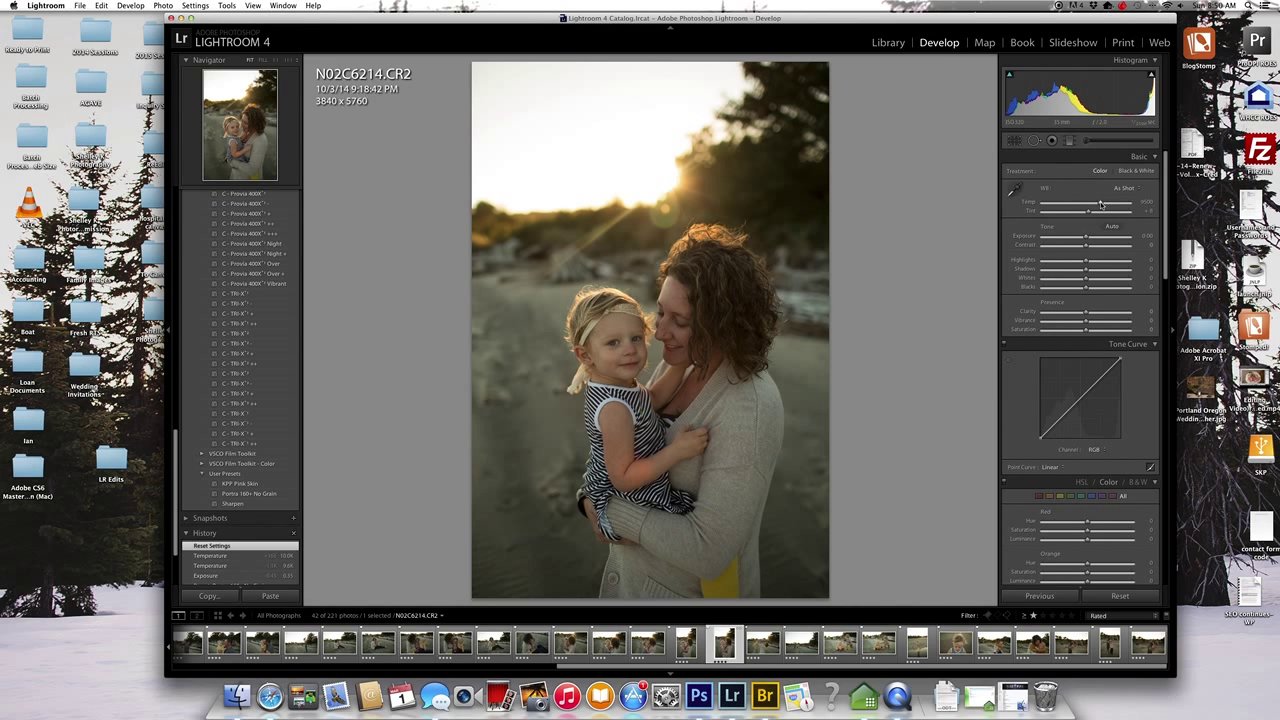
pyautogui.moveTo(1100, 205); pyautogui.dragTo(1135, 202)
pyautogui.click(1137, 202)
pyautogui.write('100')
pyautogui.press('Tab')
pyautogui.press('Up')
pyautogui.press('Up')
pyautogui.press('Up')
pyautogui.press('Up')
pyautogui.press('Up')
pyautogui.press('Up')
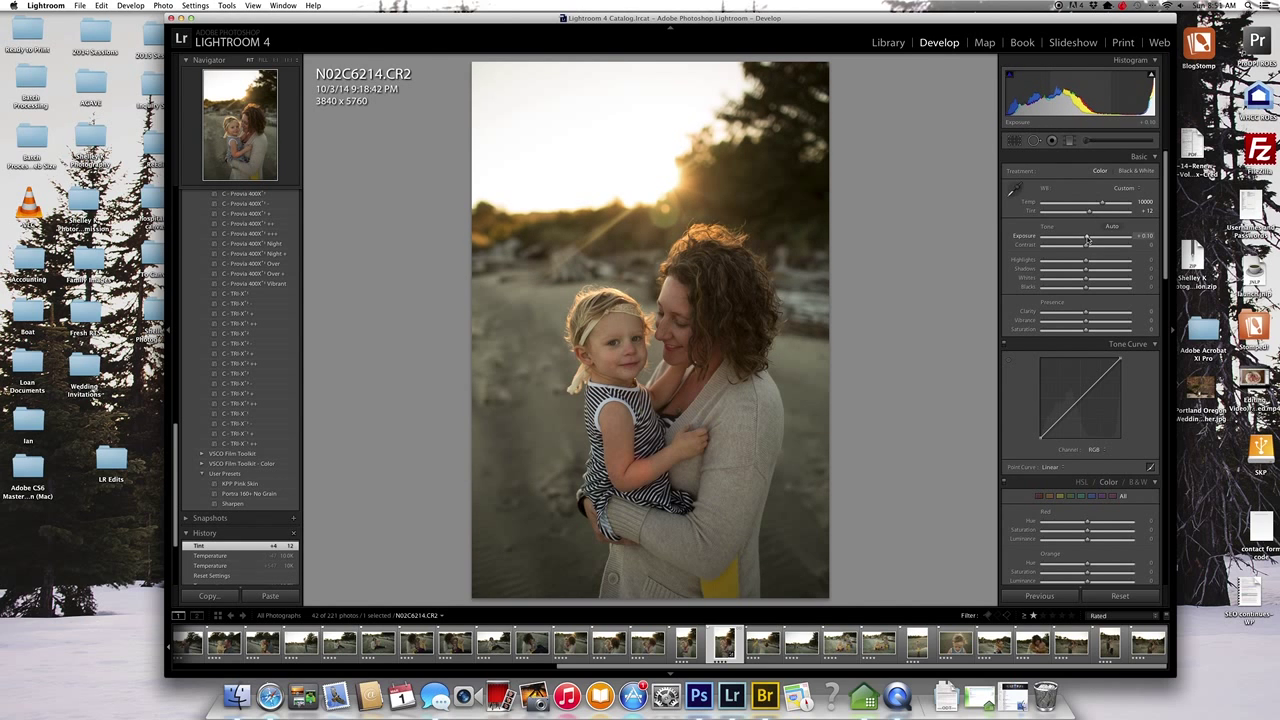
pyautogui.press('Up')
pyautogui.press('Up')
pyautogui.press('Up')
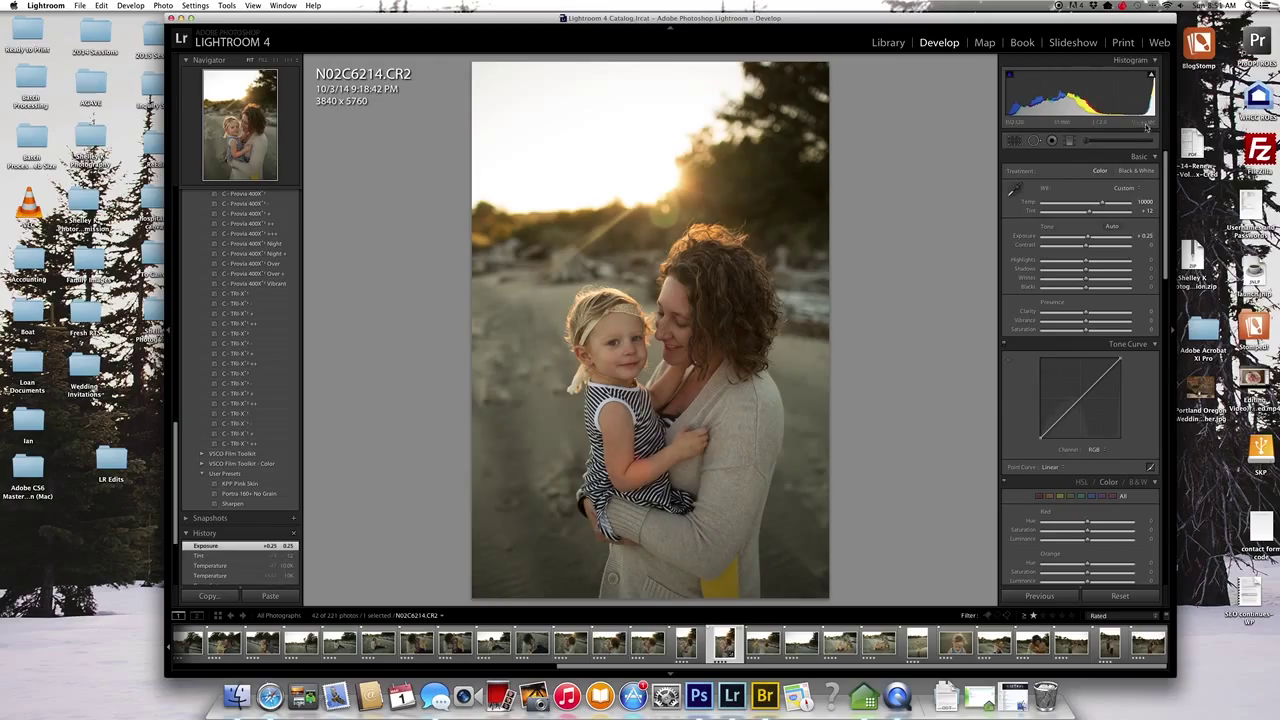
pyautogui.moveTo(1153, 77)
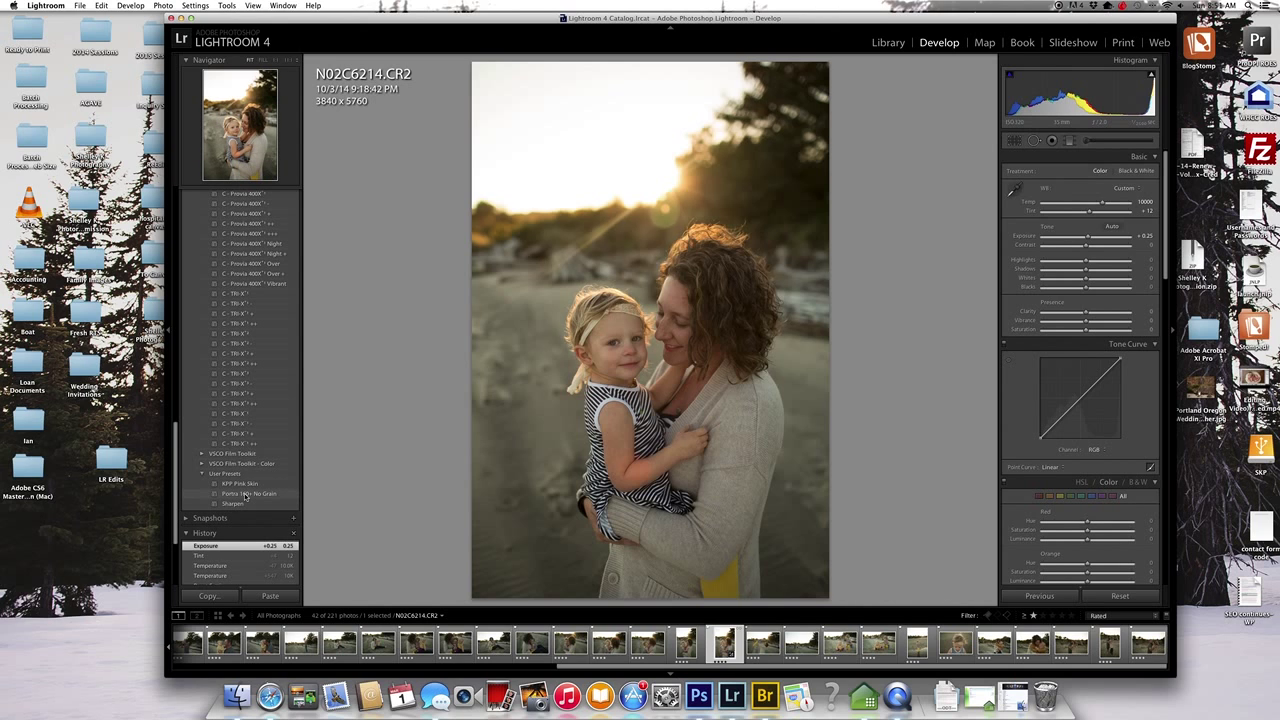
# Step: Apply the Portra 160+ No Grain preset and lower HSL Yellow Saturation slightly
pyautogui.click(245, 495)
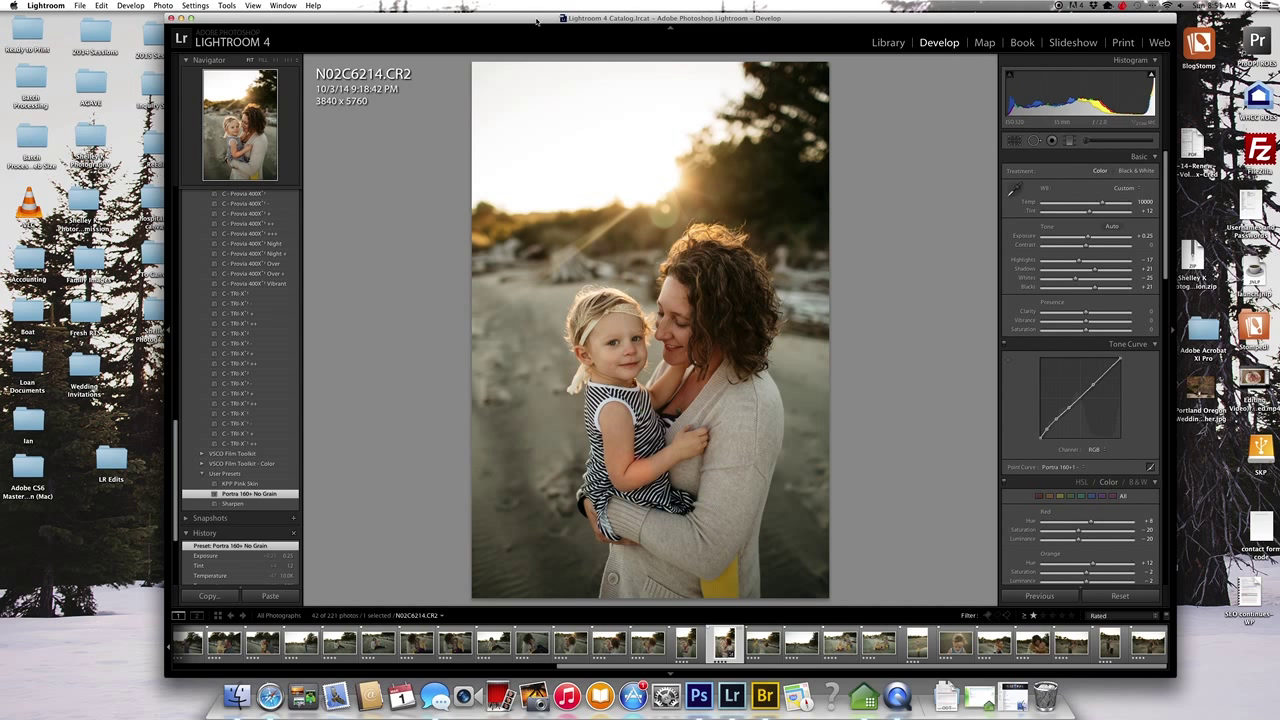
pyautogui.moveTo(537, 19); pyautogui.dragTo(512, 21)
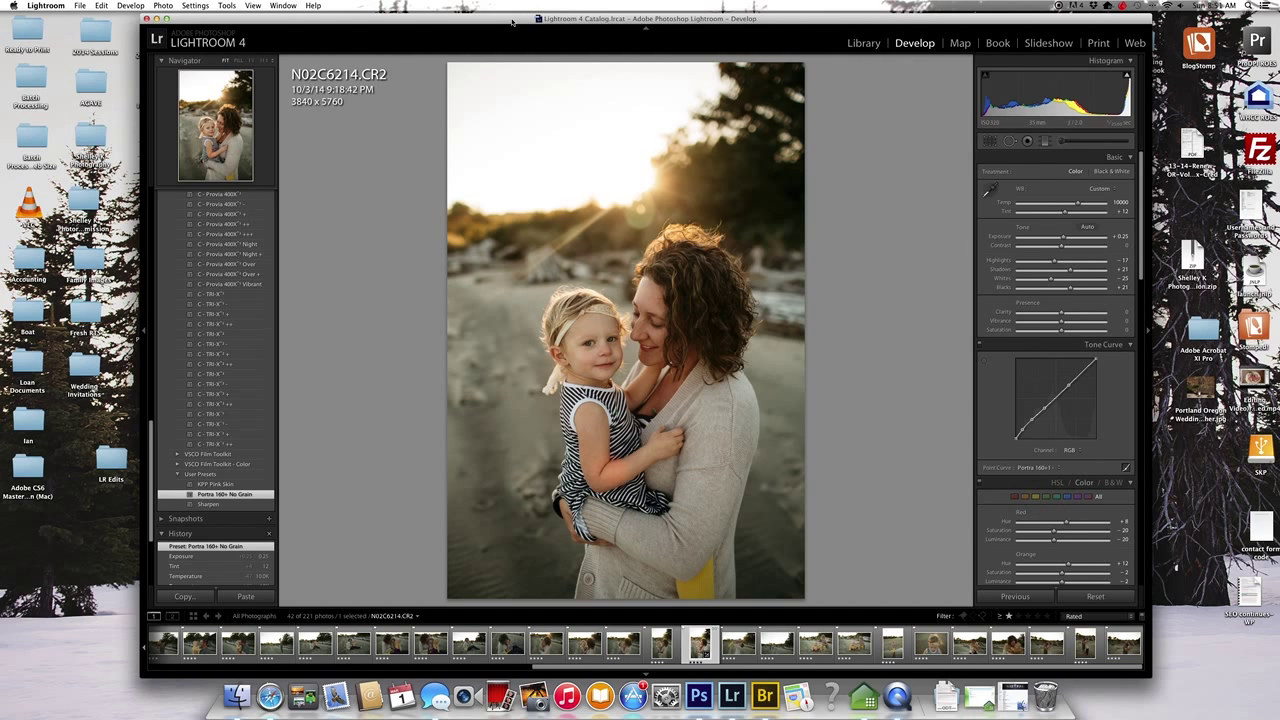
pyautogui.moveTo(1141, 186); pyautogui.dragTo(1137, 318)
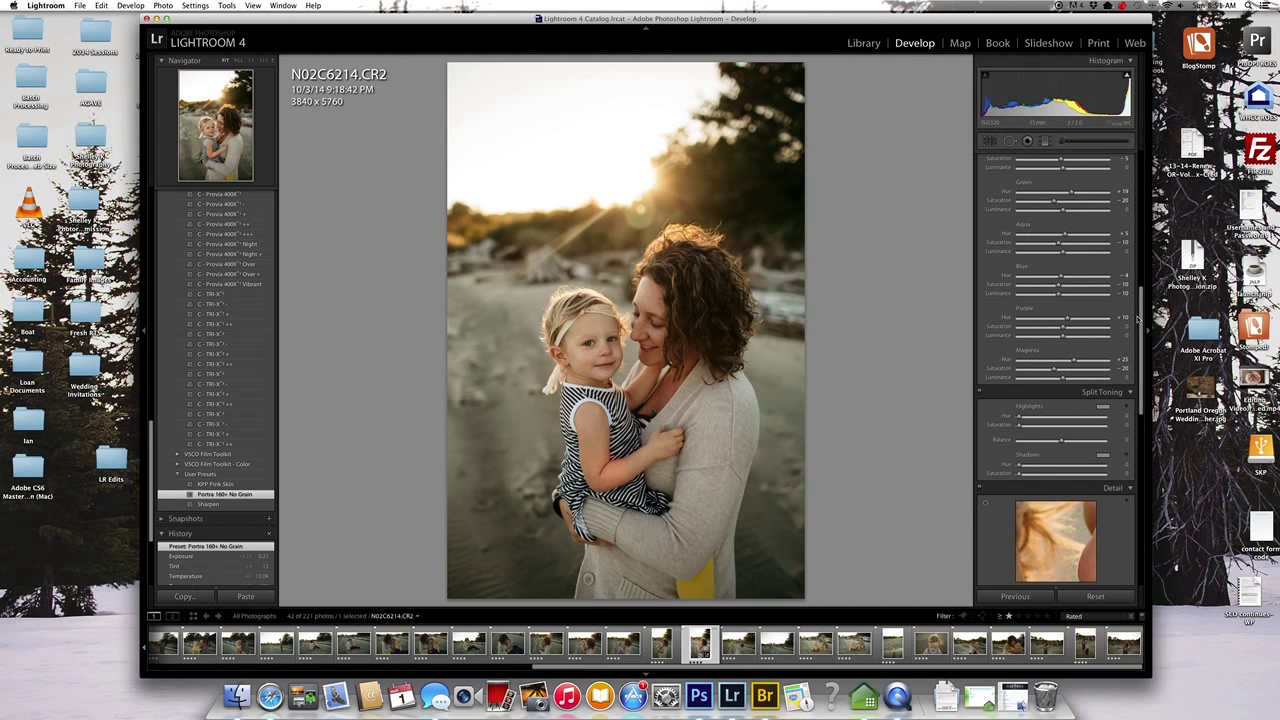
pyautogui.scroll(2, 1137, 318)
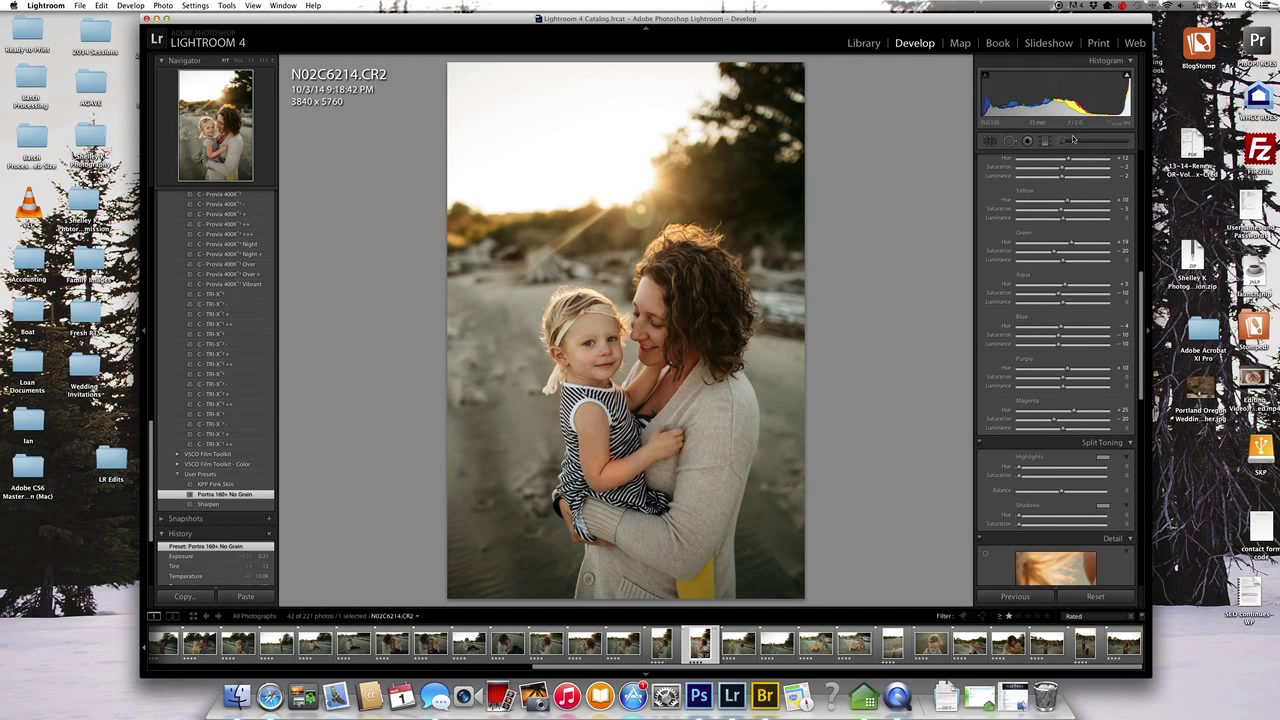
pyautogui.moveTo(1065, 212); pyautogui.dragTo(1056, 213)
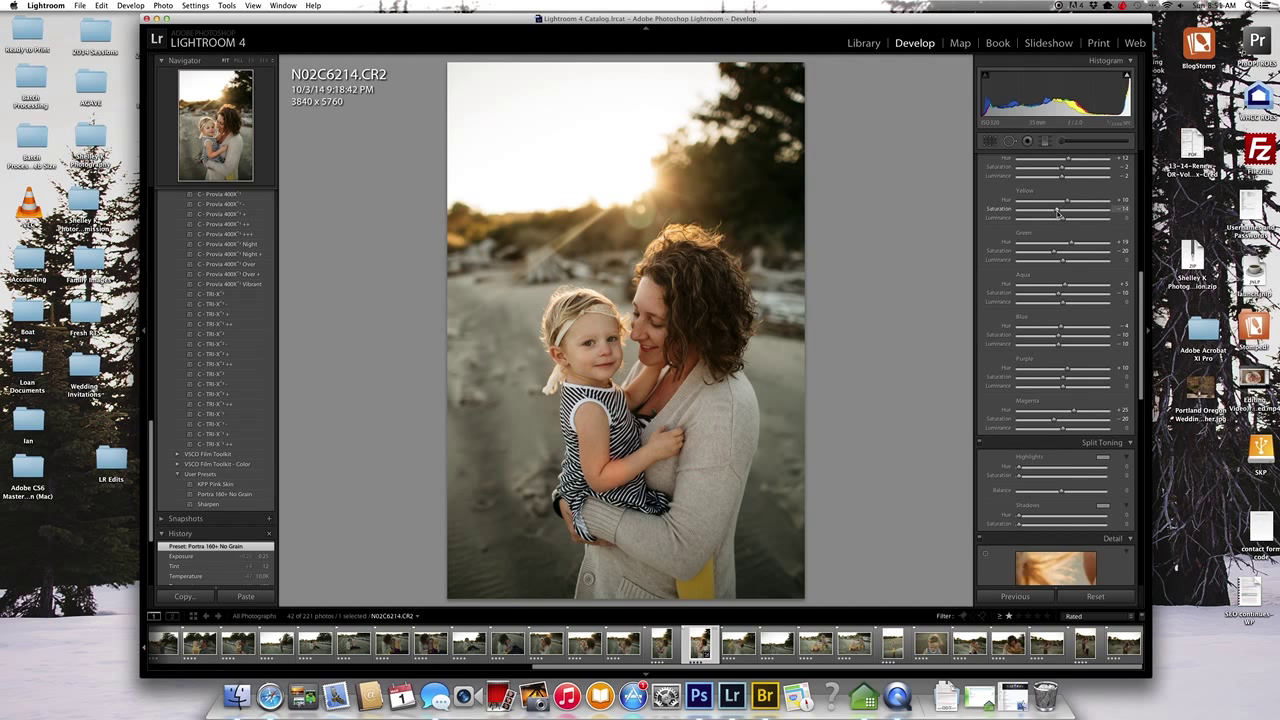
pyautogui.moveTo(1143, 387); pyautogui.dragTo(1143, 235)
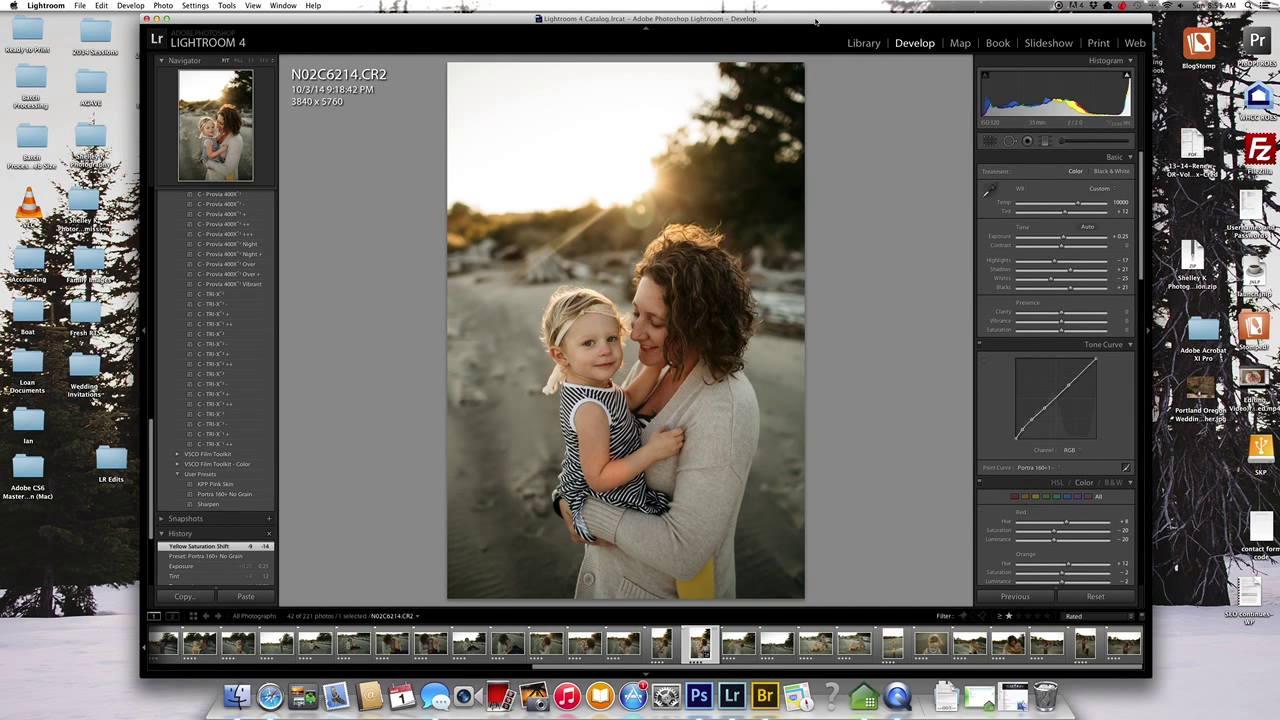
pyautogui.moveTo(815, 22); pyautogui.dragTo(810, 22)
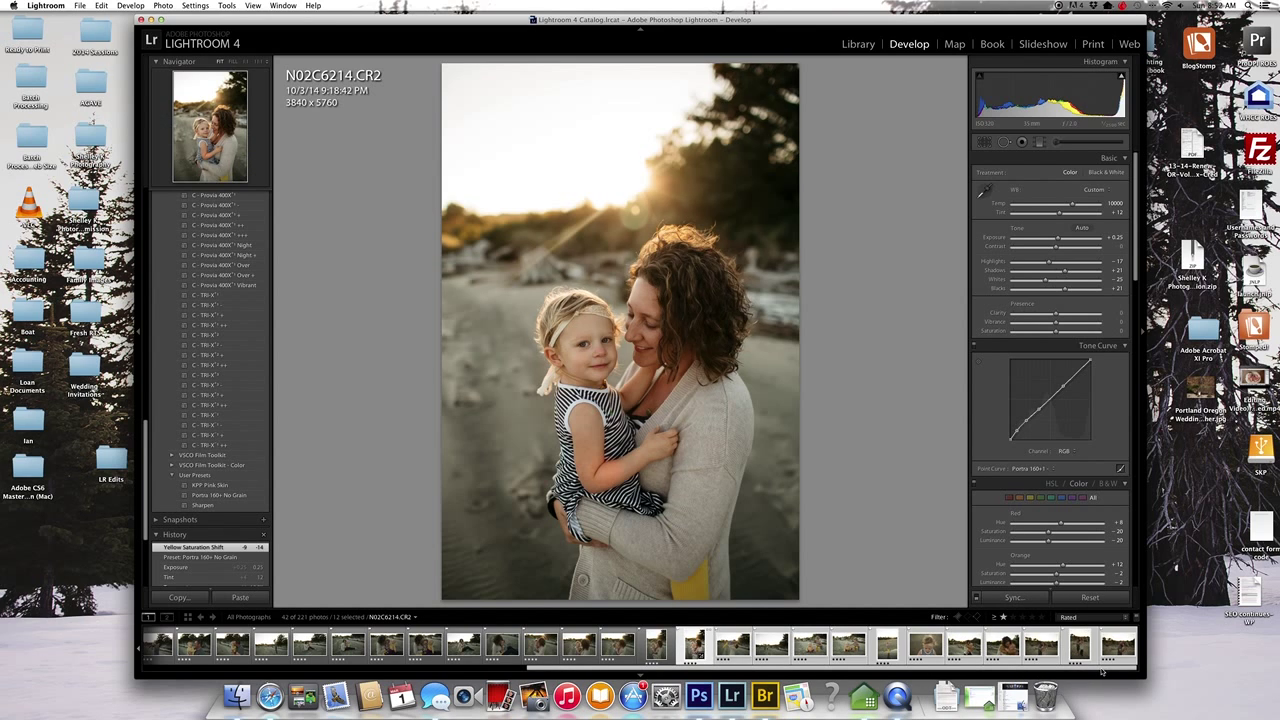
# Step: Synchronize all of N02C6214's settings onto the 12 selected filmstrip photos
pyautogui.click(1012, 598)
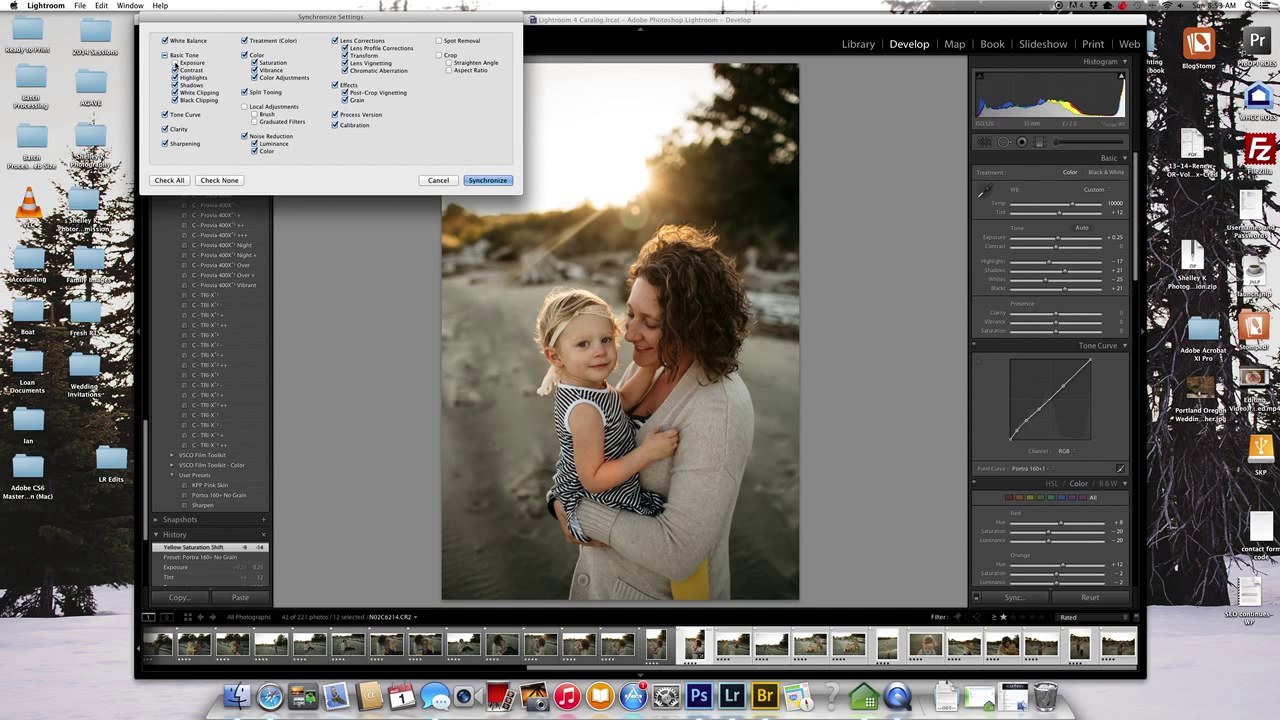
pyautogui.click(487, 180)
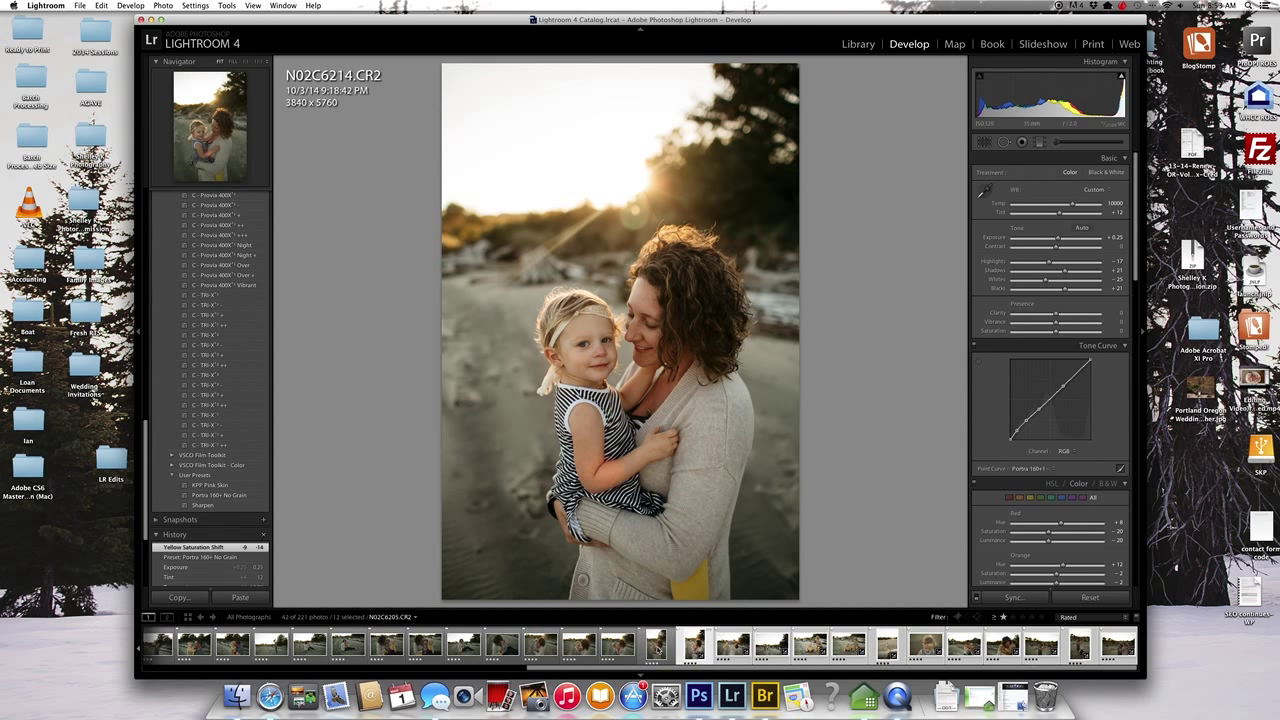
# Step: Raise exposure on the synced landscape shots, the couple photo N02C6607 to +0.50, checking highlight clipping
pyautogui.click(663, 650)
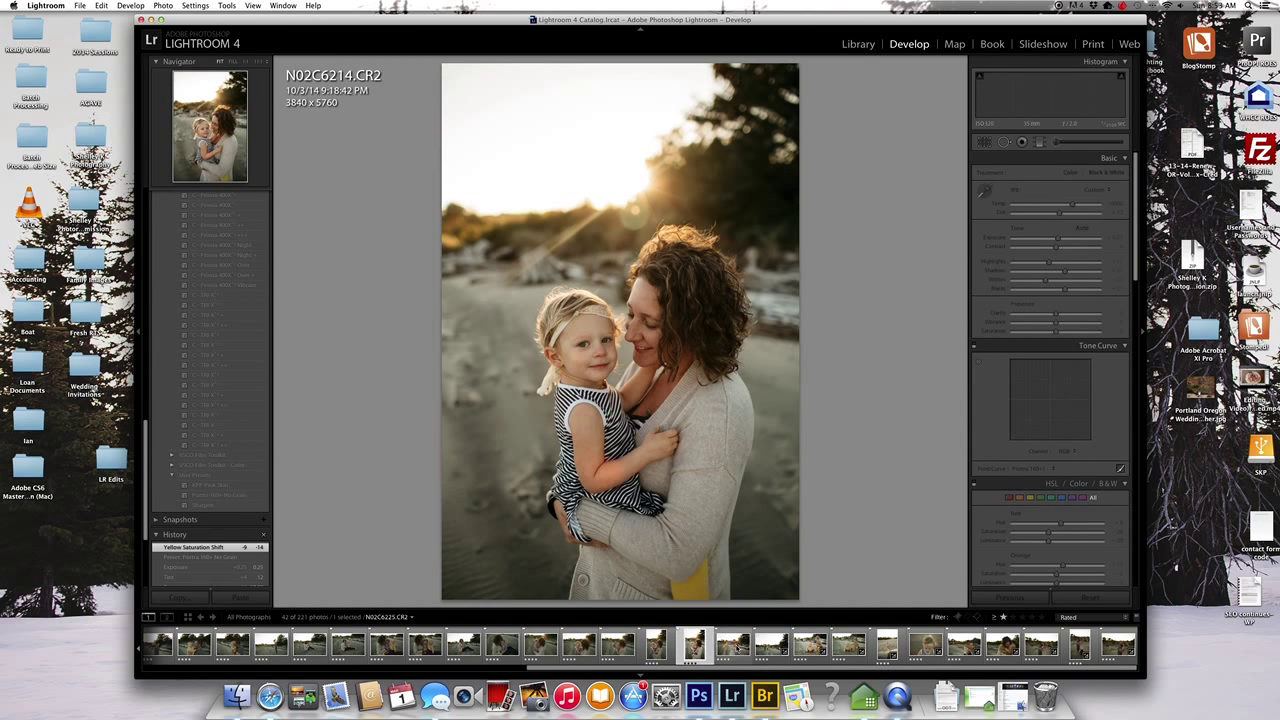
pyautogui.click(733, 646)
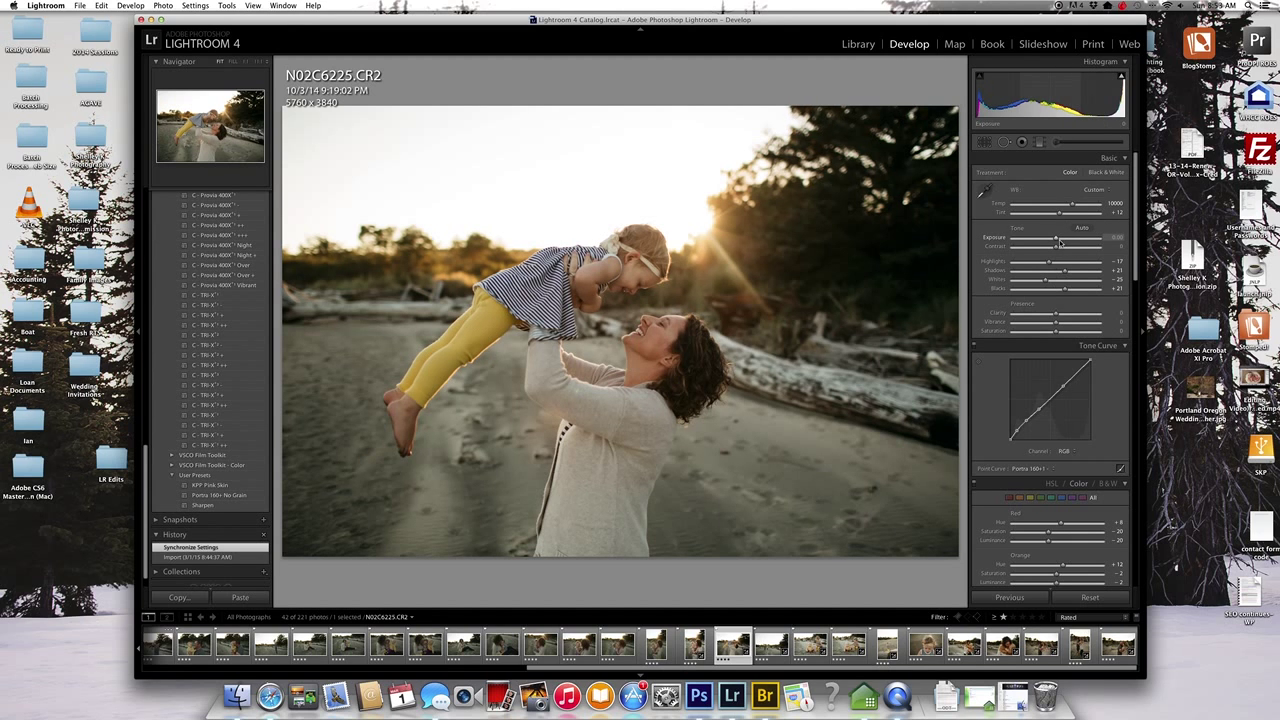
pyautogui.moveTo(1056, 238); pyautogui.dragTo(1058, 240)
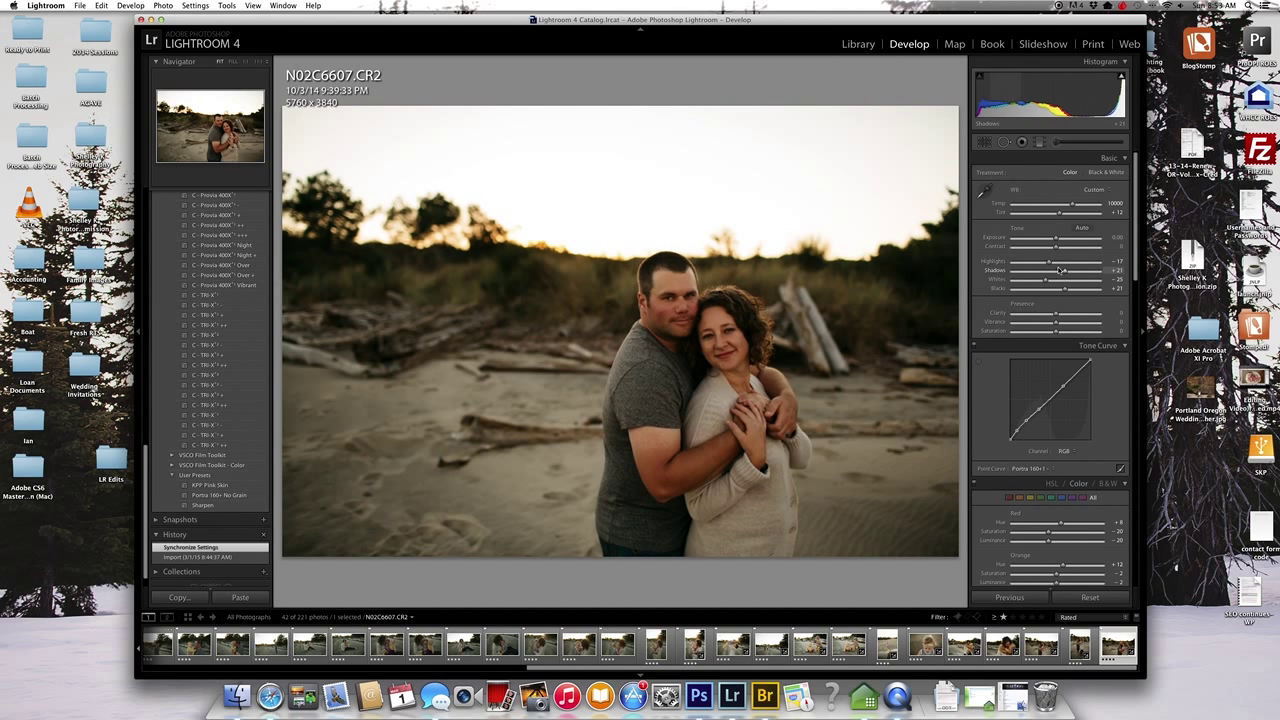
pyautogui.moveTo(1058, 243); pyautogui.dragTo(1063, 242)
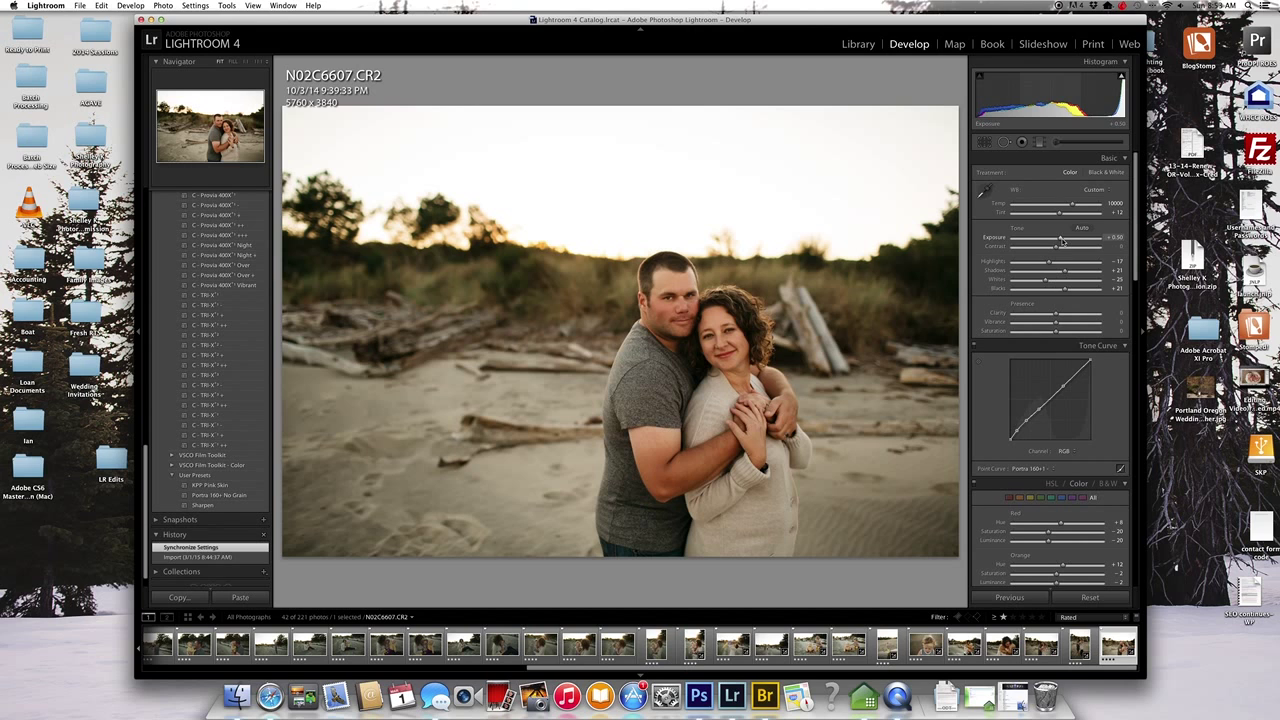
pyautogui.click(1121, 79)
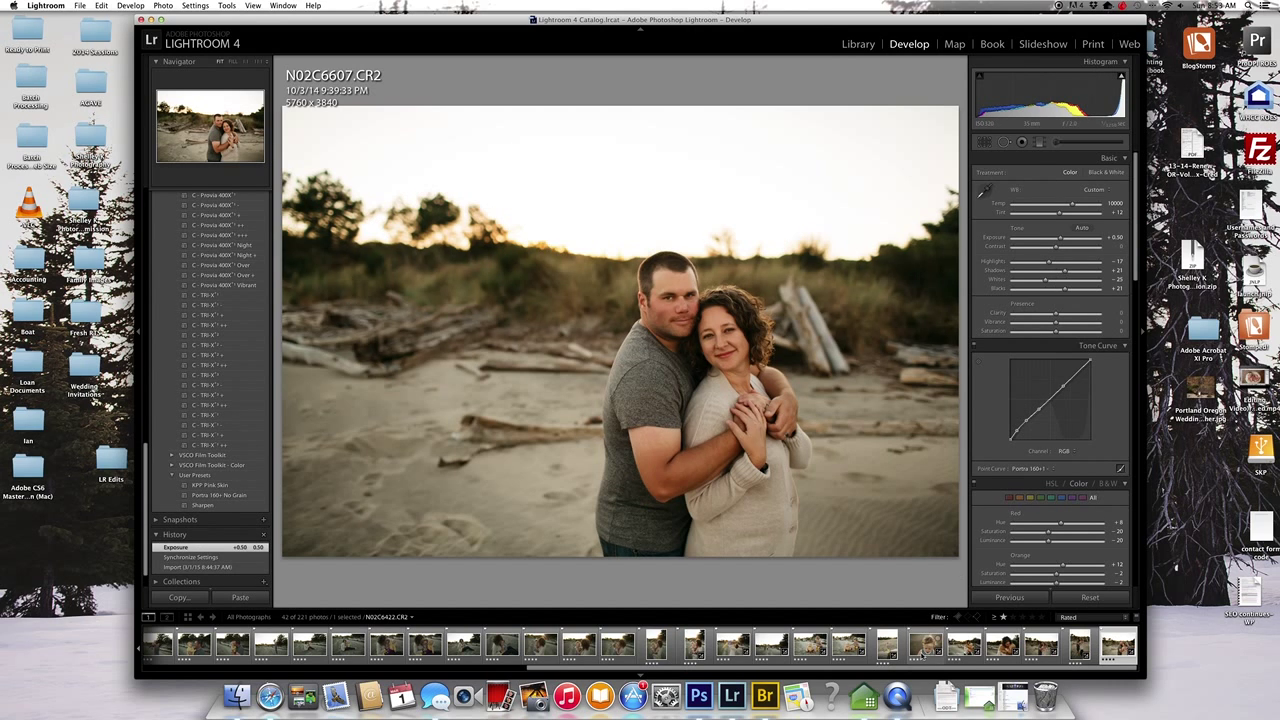
pyautogui.click(700, 652)
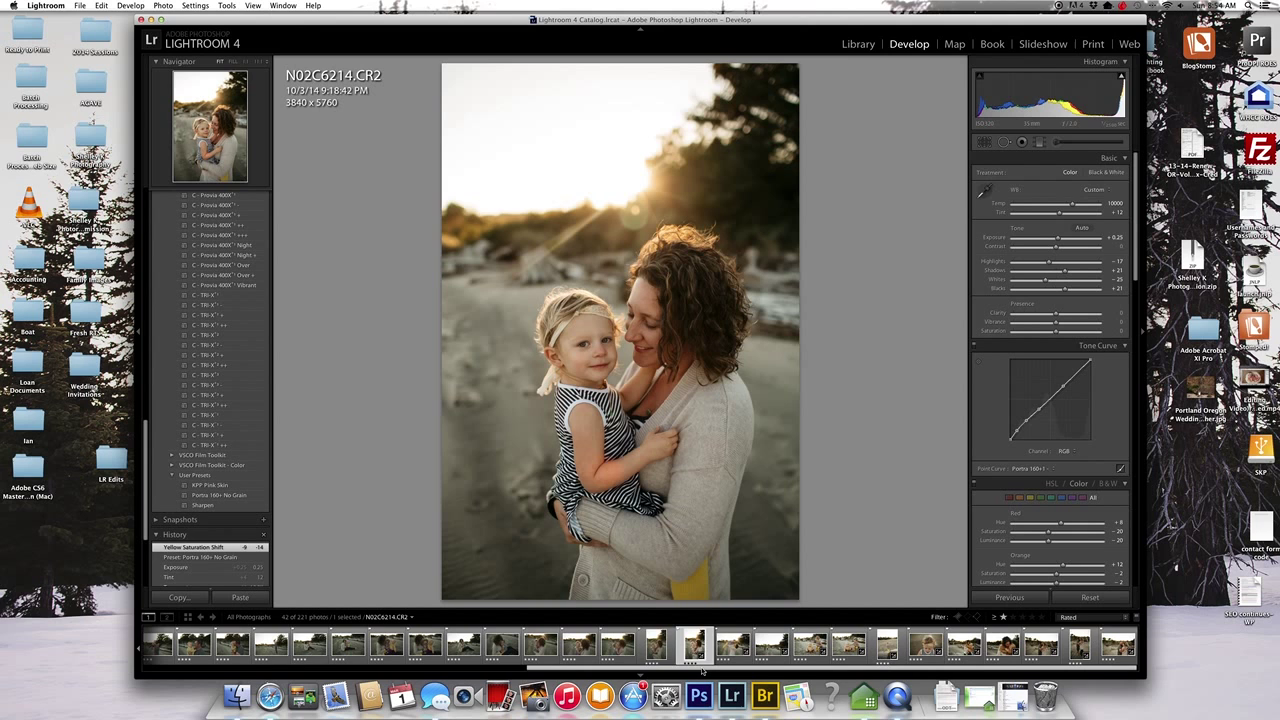
# Step: Select 31 filmstrip photos and synchronize the portrait's settings to all of them
pyautogui.moveTo(702, 671); pyautogui.dragTo(258, 670)
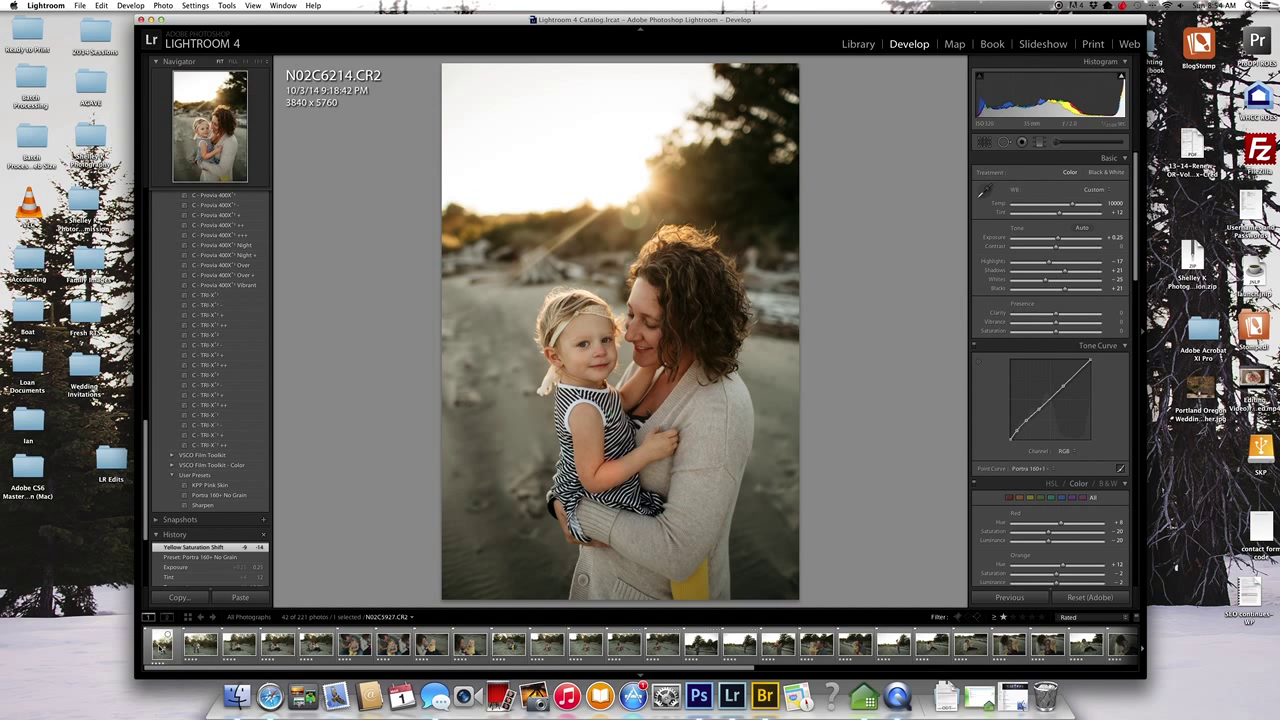
pyautogui.keyDown('shift'); pyautogui.click(160, 646); pyautogui.keyUp('shift')
pyautogui.click(1013, 597)
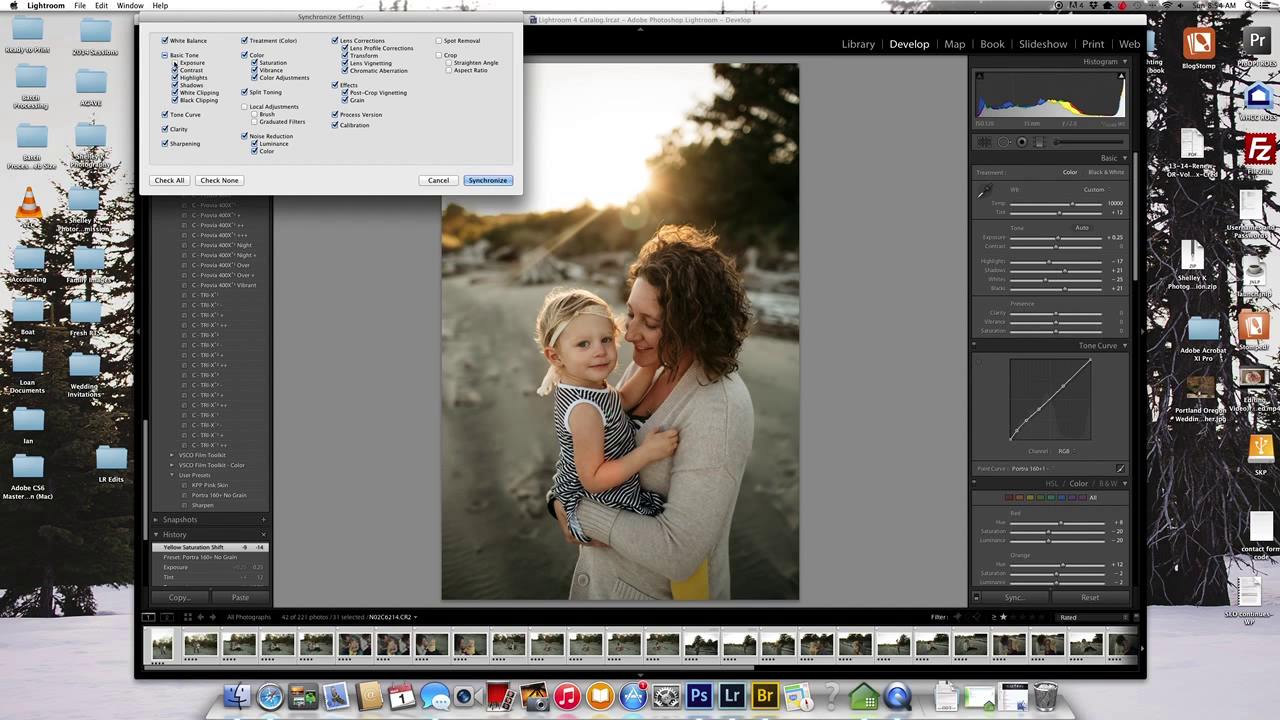
pyautogui.click(487, 180)
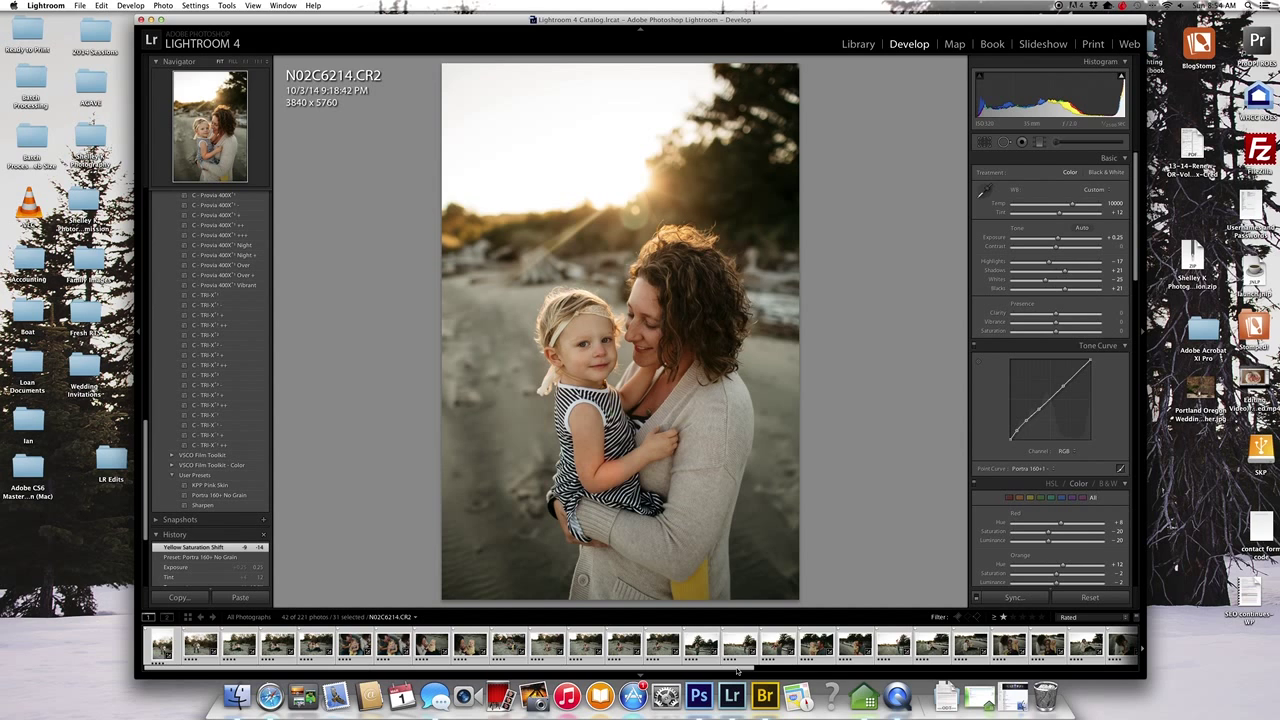
# Step: Reselect the mother-and-daughter photo N02C6214 in the filmstrip
pyautogui.moveTo(738, 672); pyautogui.dragTo(1015, 674)
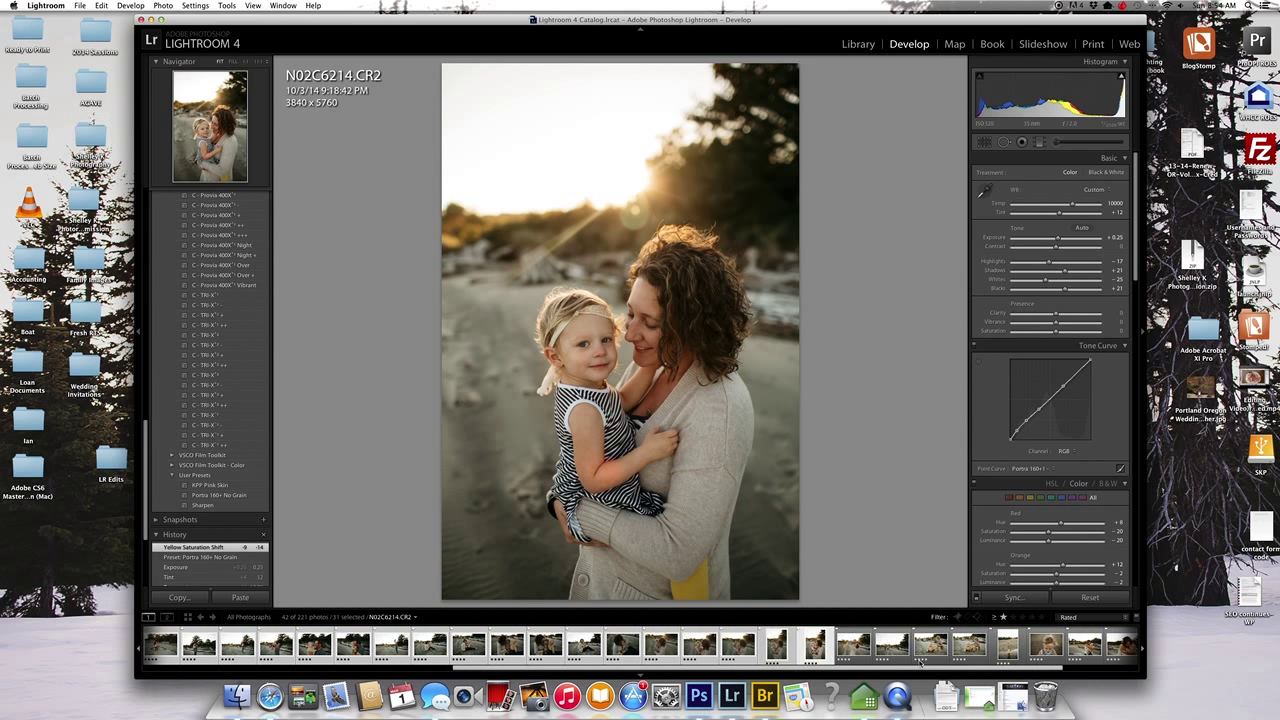
pyautogui.click(853, 645)
pyautogui.click(815, 645)
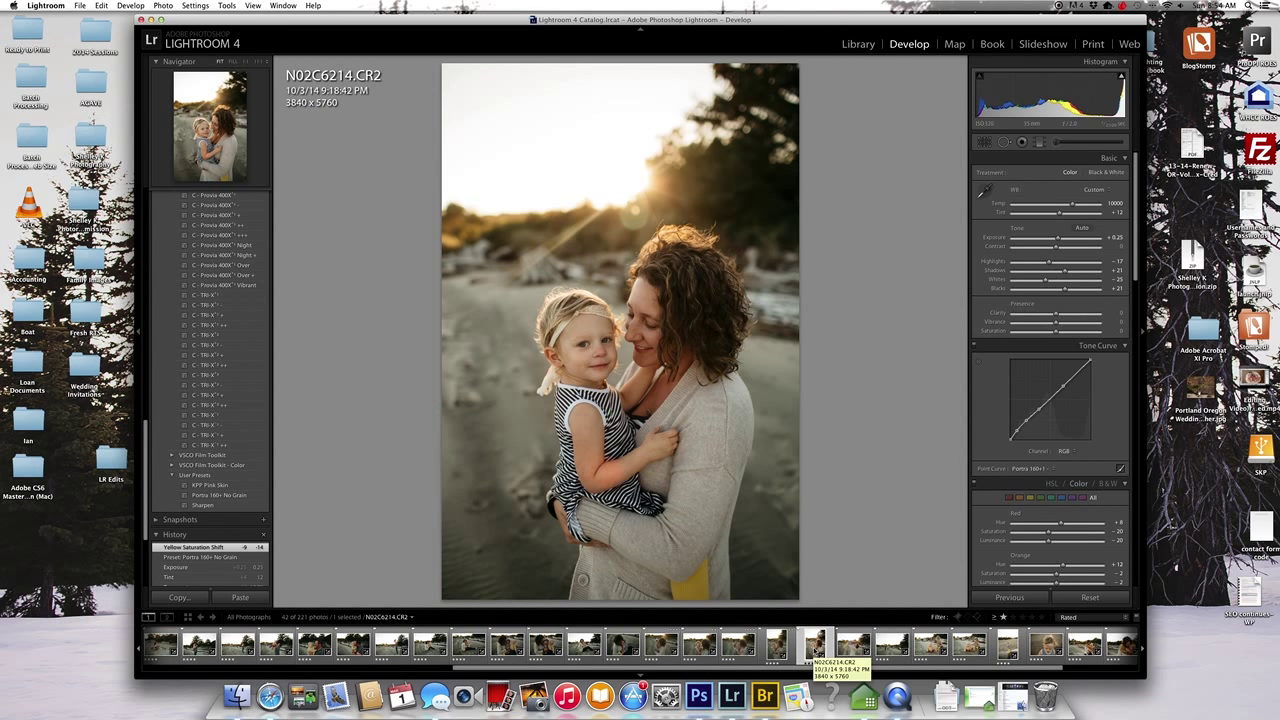
pyautogui.moveTo(509, 21); pyautogui.dragTo(504, 23)
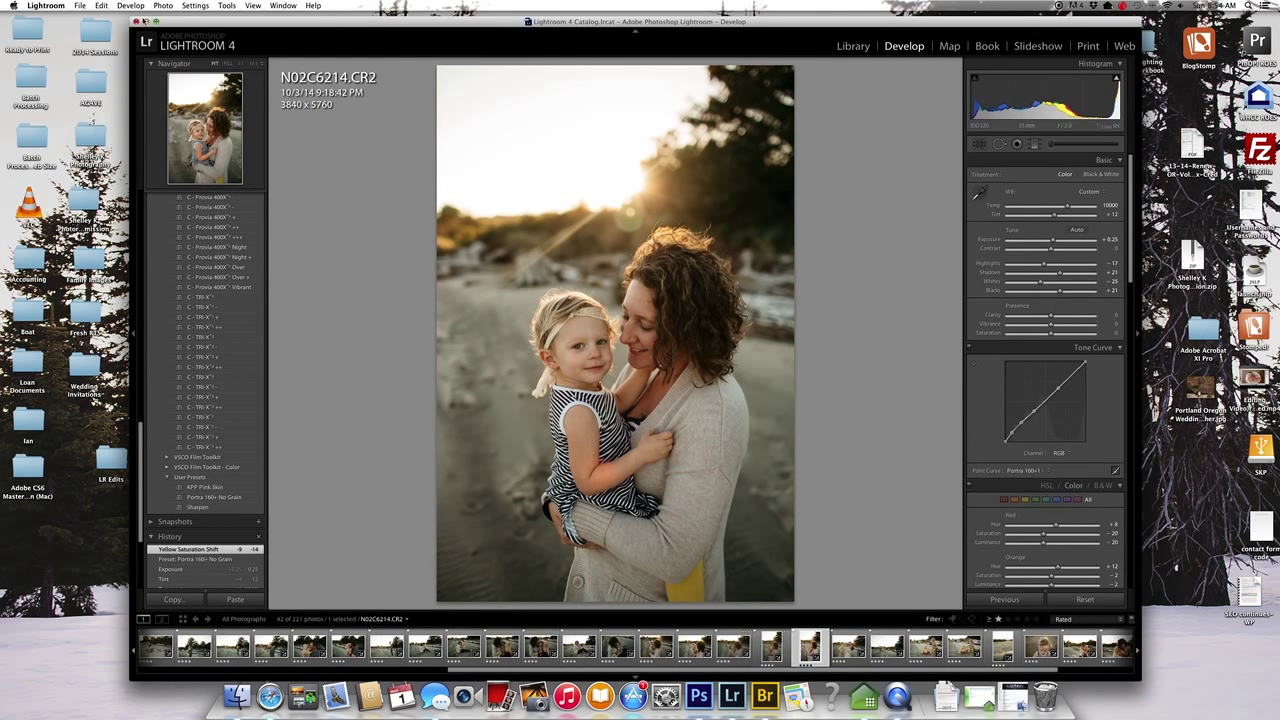
# Step: Export N02C6214 as a JPEG into the Desktop's LR Edits folder
pyautogui.click(79, 5)
pyautogui.click(110, 120)
pyautogui.click(757, 105)
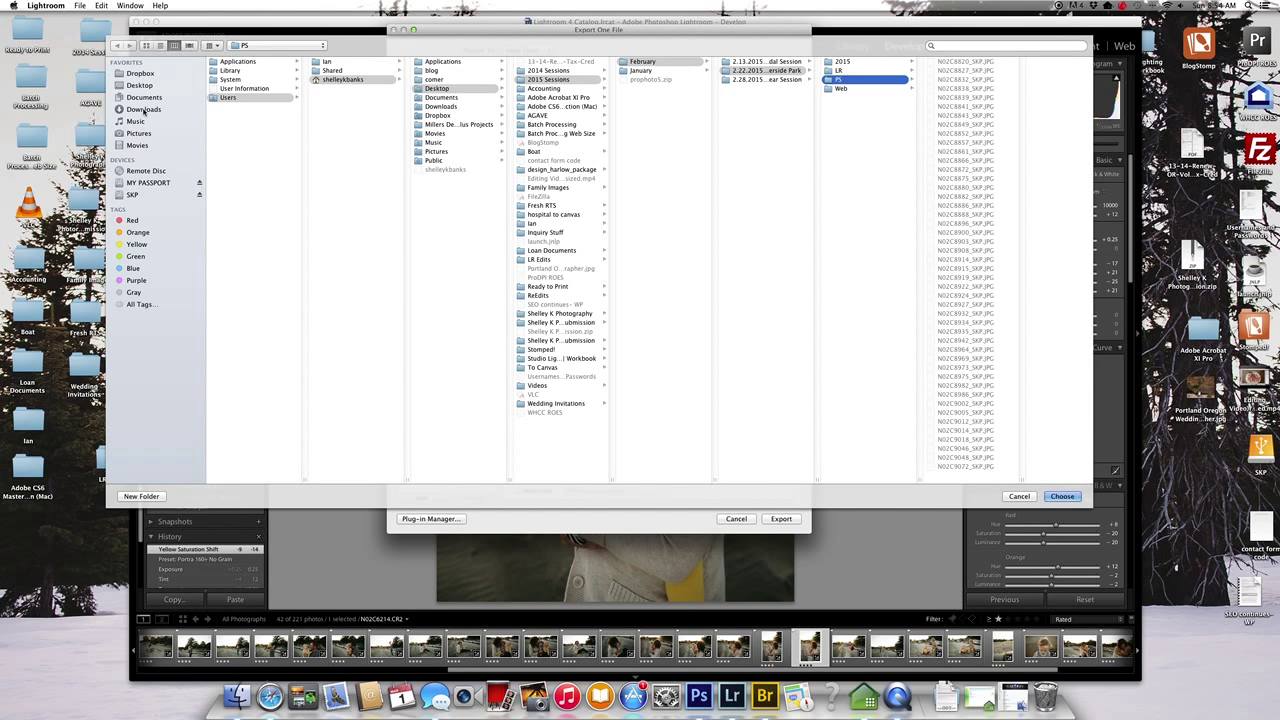
pyautogui.click(139, 85)
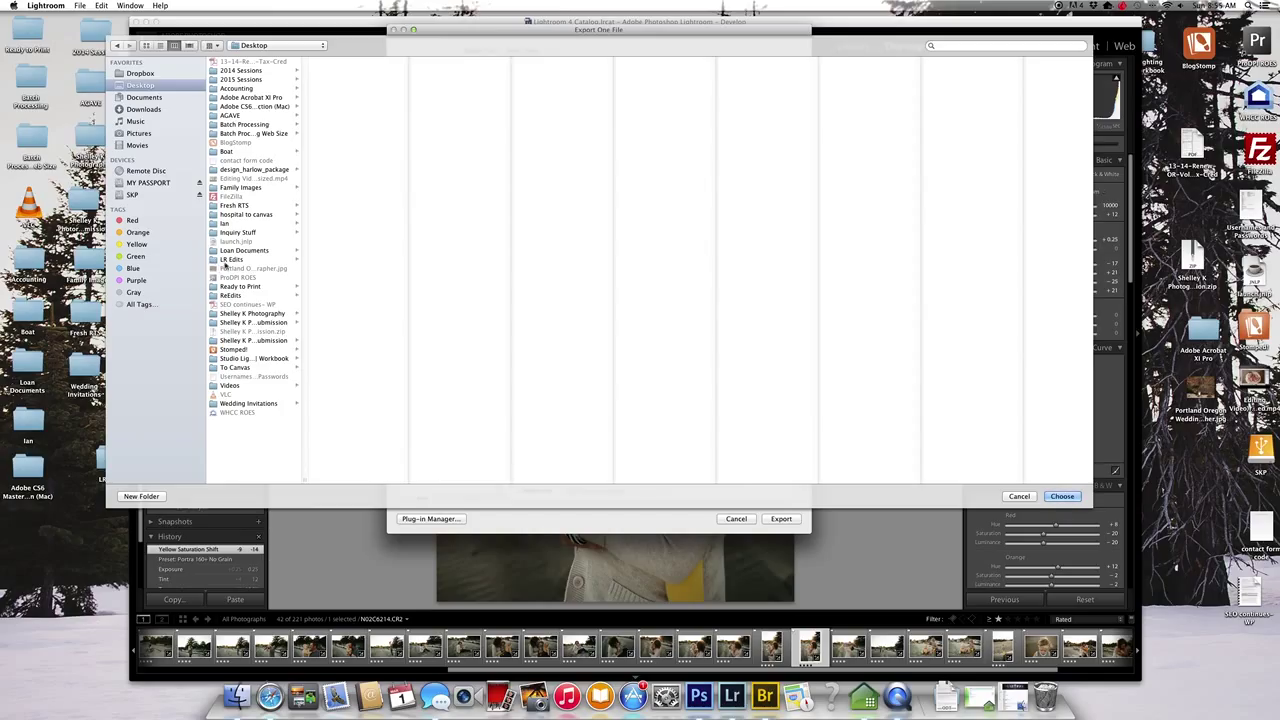
pyautogui.click(227, 261)
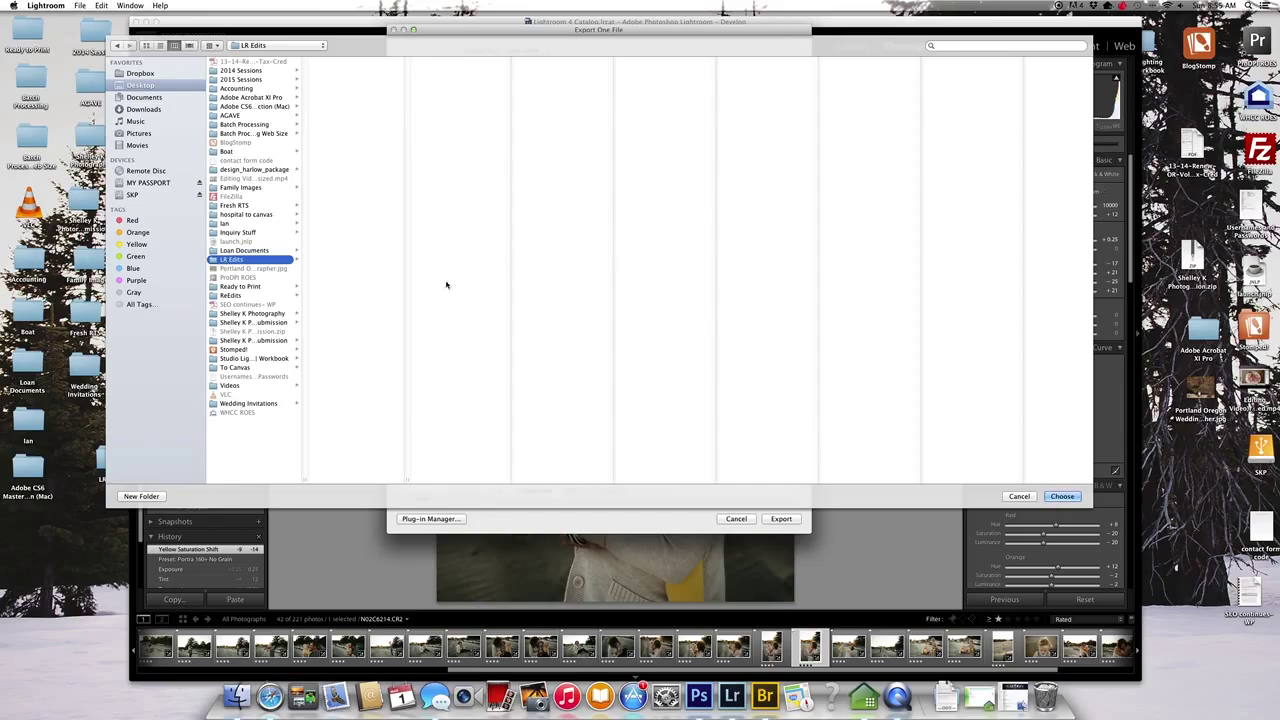
pyautogui.press('Return')
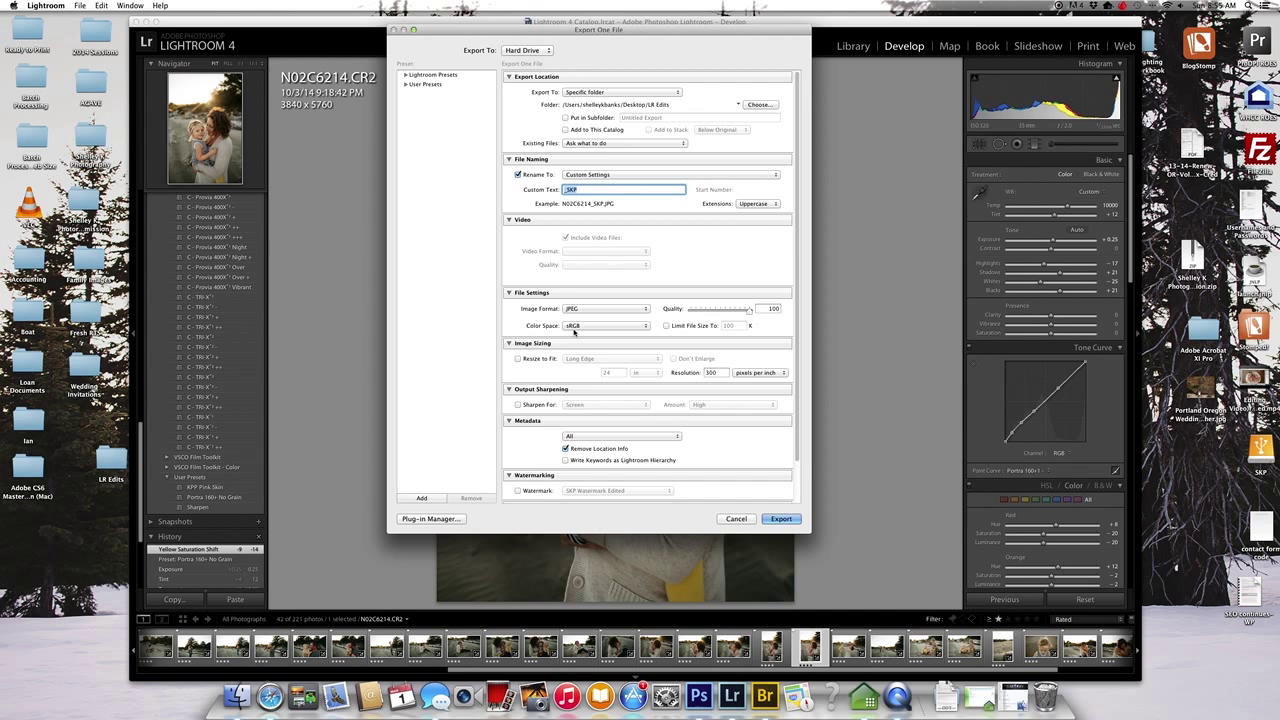
pyautogui.click(781, 519)
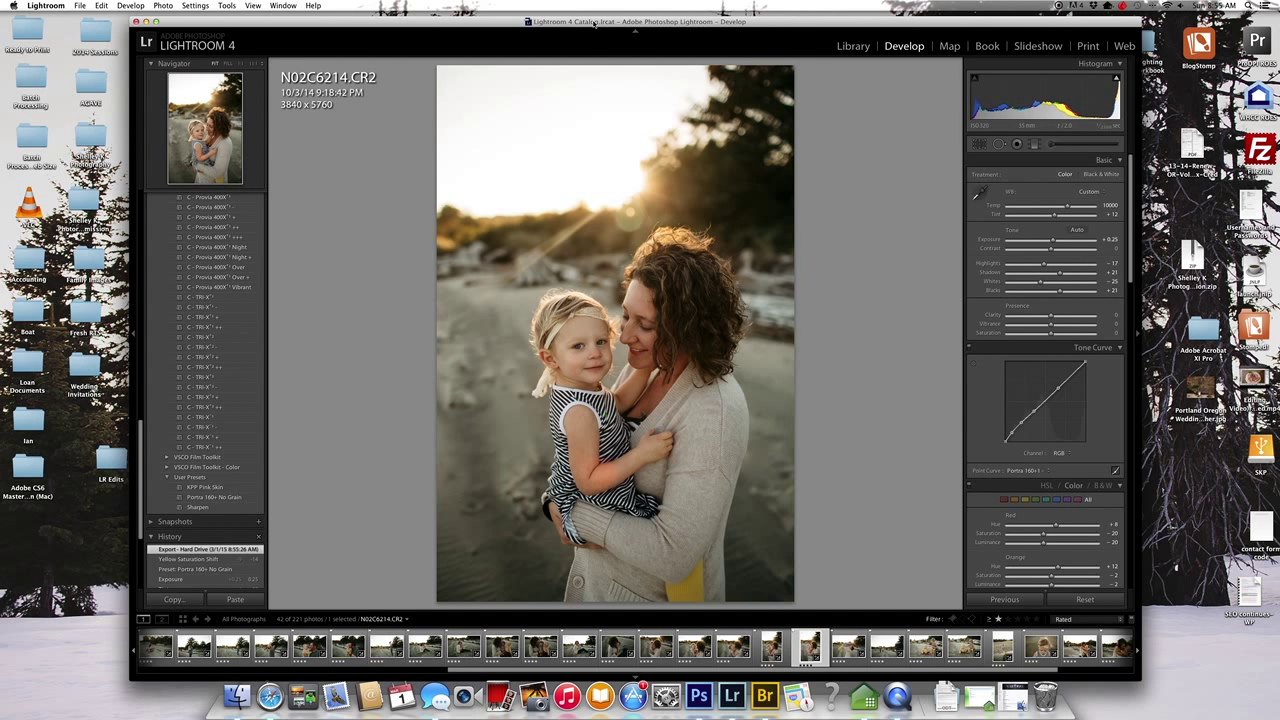
pyautogui.moveTo(594, 22)
pyautogui.mouseDown()
pyautogui.moveTo(598, 274)
pyautogui.moveTo(601, 20)
pyautogui.mouseUp()
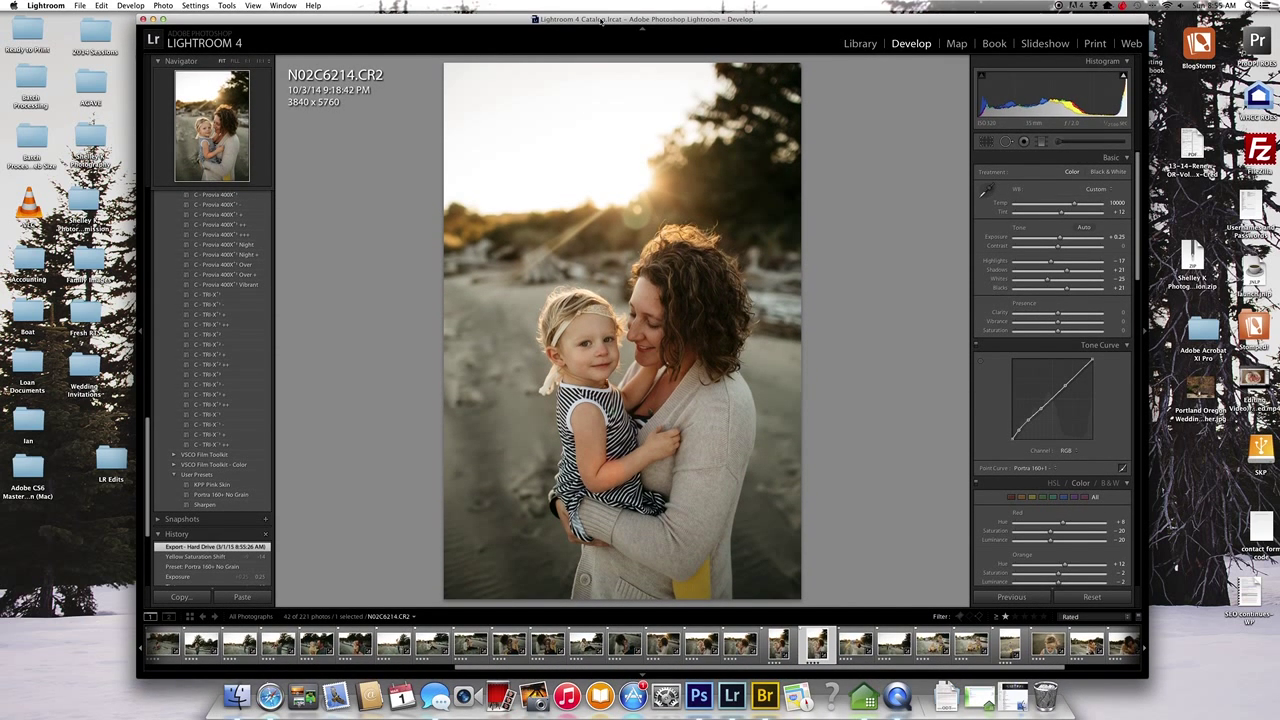
# Step: Re-export the portrait with After Export set to Open in Adobe Photoshop CS6, overwriting the existing file
pyautogui.click(80, 5)
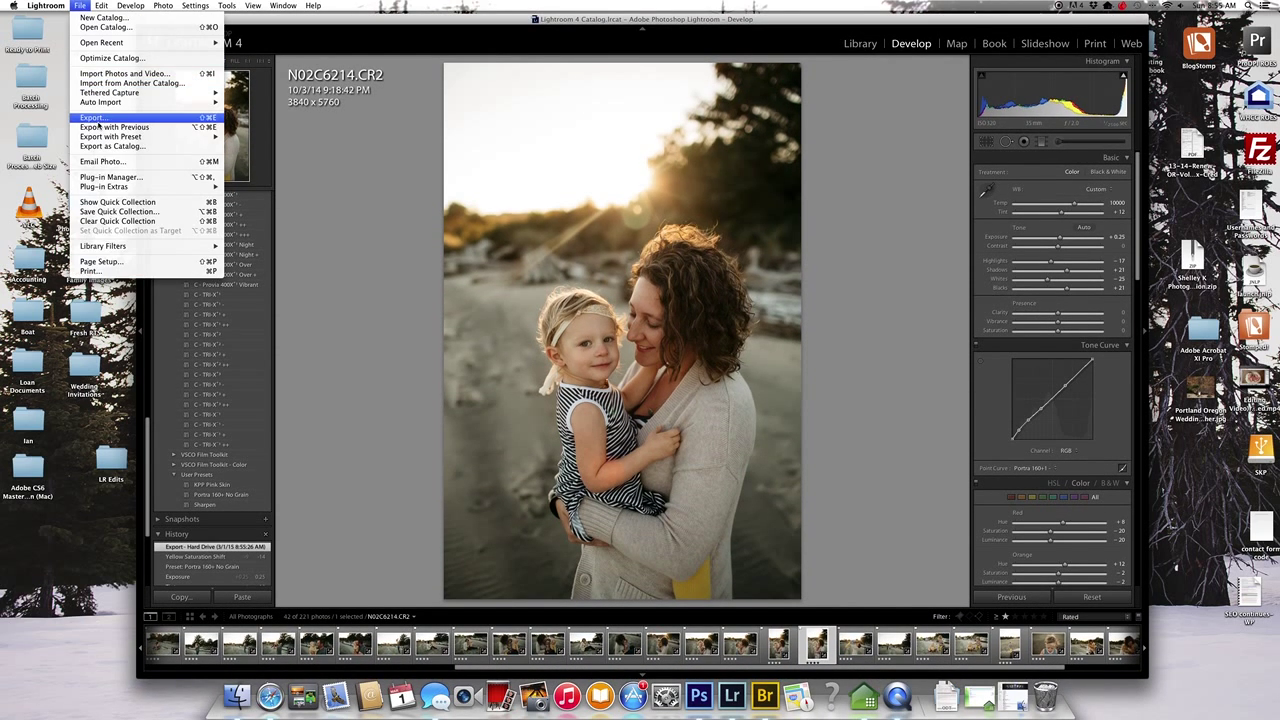
pyautogui.click(98, 125)
pyautogui.scroll(-2, 671, 481)
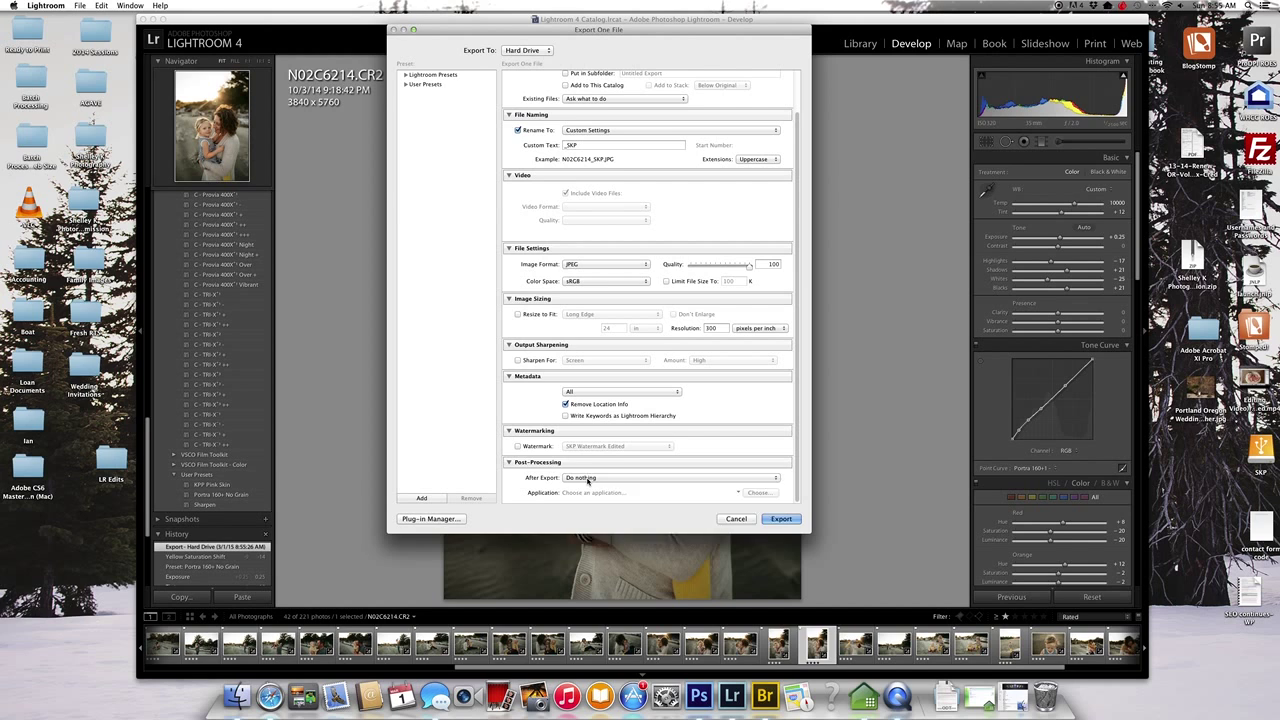
pyautogui.click(588, 480)
pyautogui.click(590, 500)
pyautogui.scroll(3, 777, 141)
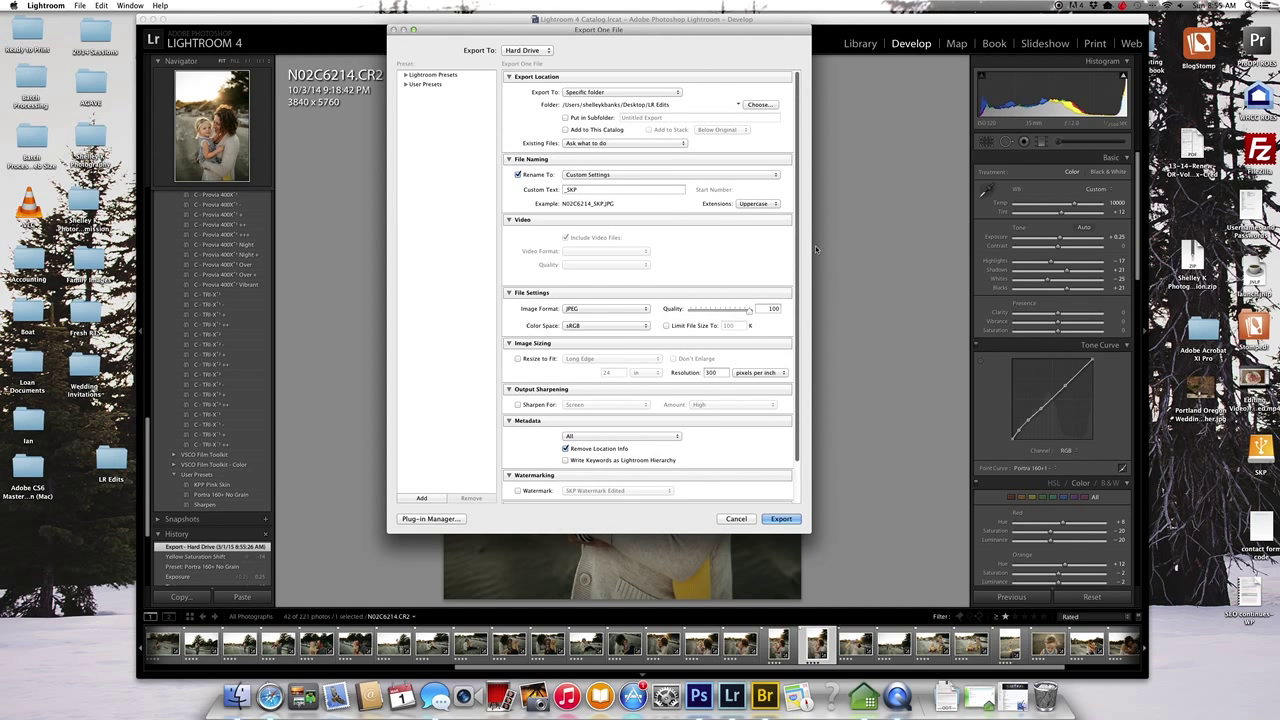
pyautogui.click(781, 518)
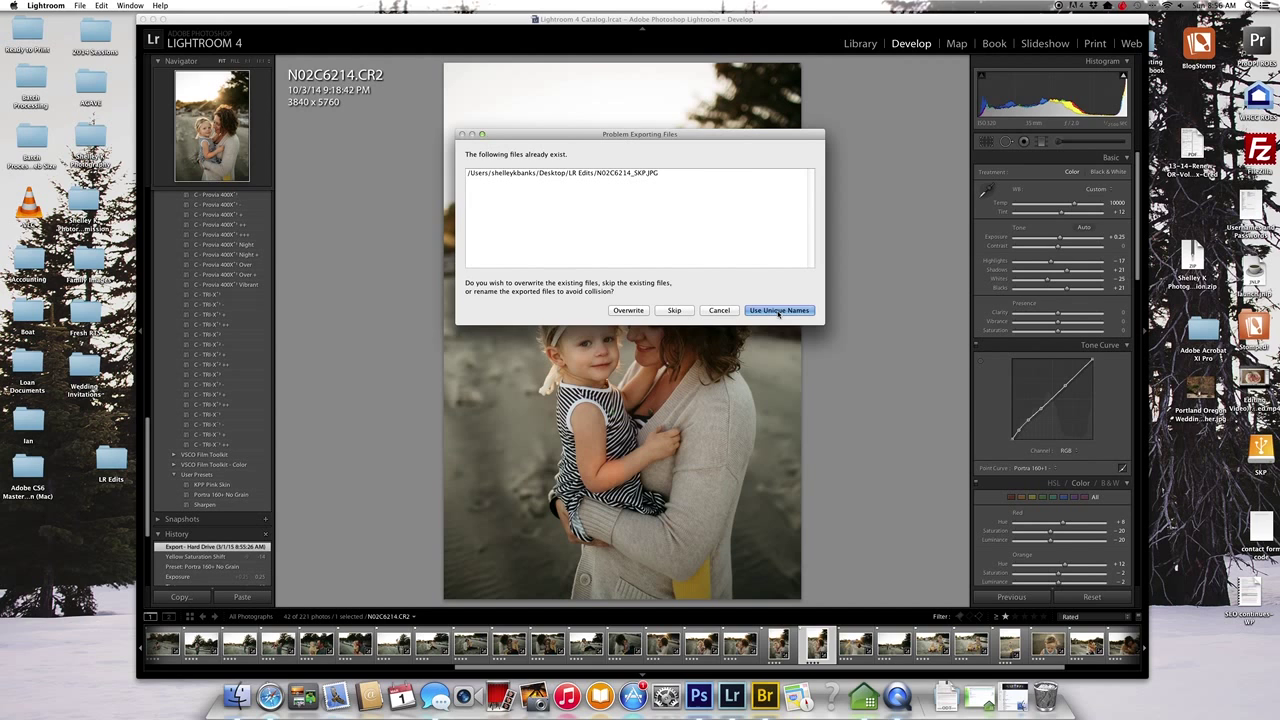
pyautogui.click(632, 311)
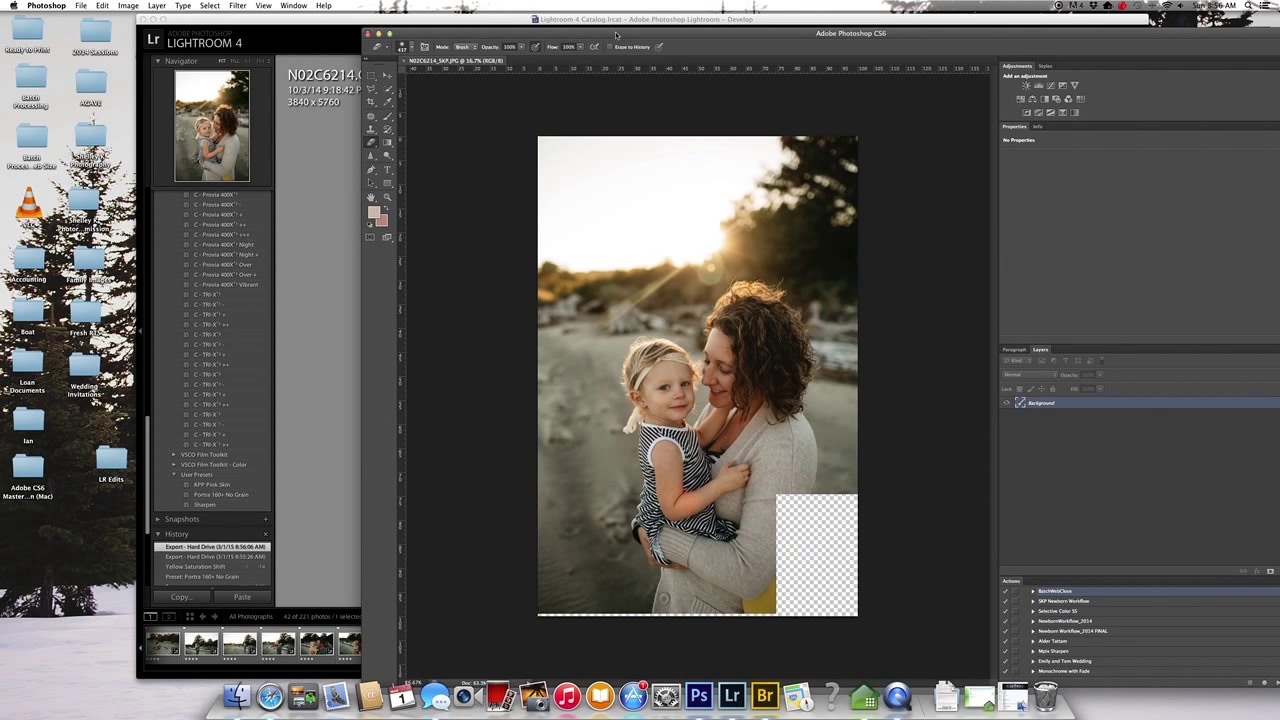
# Step: Position the Photoshop CS6 workspace and scroll the Actions panel as N02C6214_SKP.JPG opens
pyautogui.moveTo(617, 35); pyautogui.dragTo(392, 11)
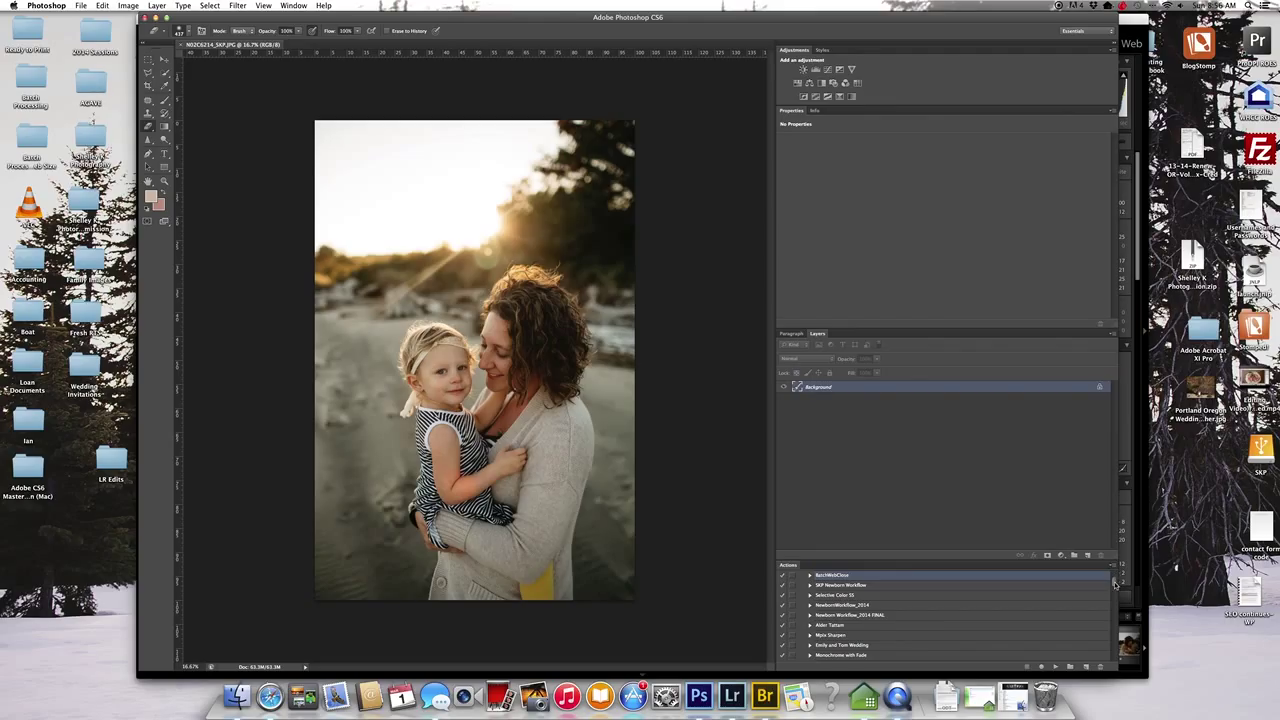
pyautogui.moveTo(1116, 580); pyautogui.dragTo(1116, 622)
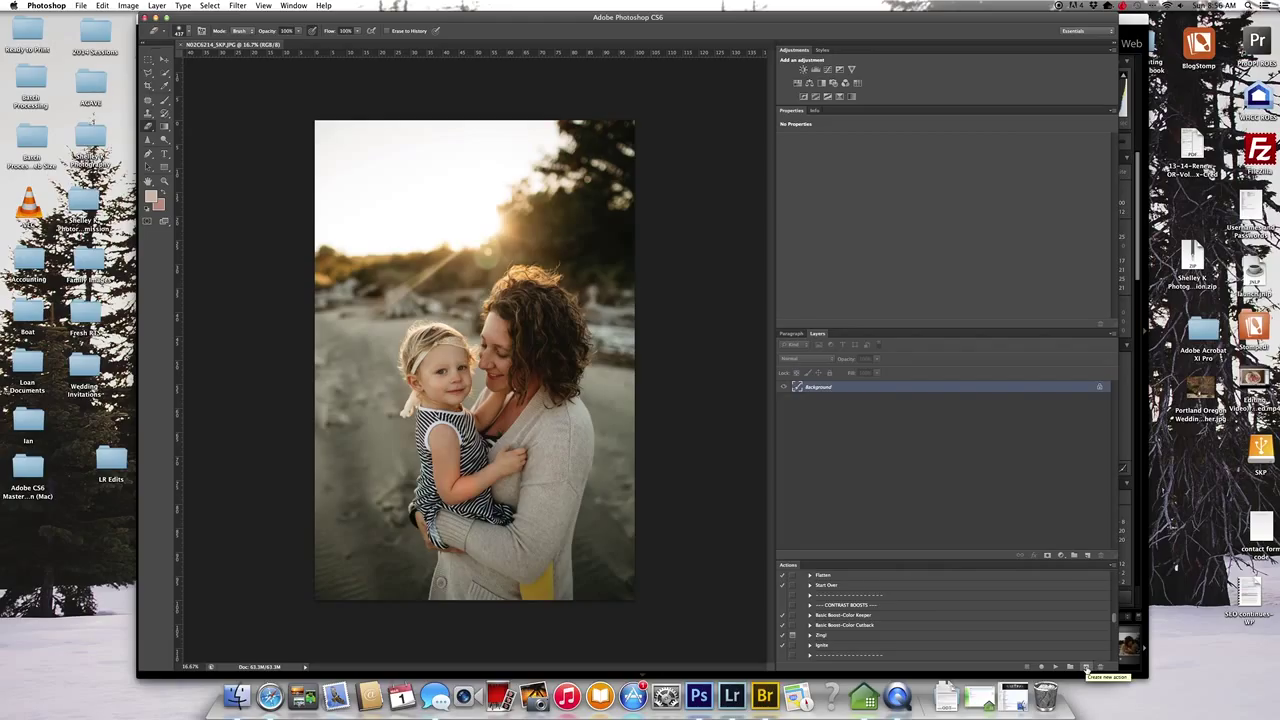
# Step: Create a new action named 'Family Beach Session' and start recording
pyautogui.click(1086, 668)
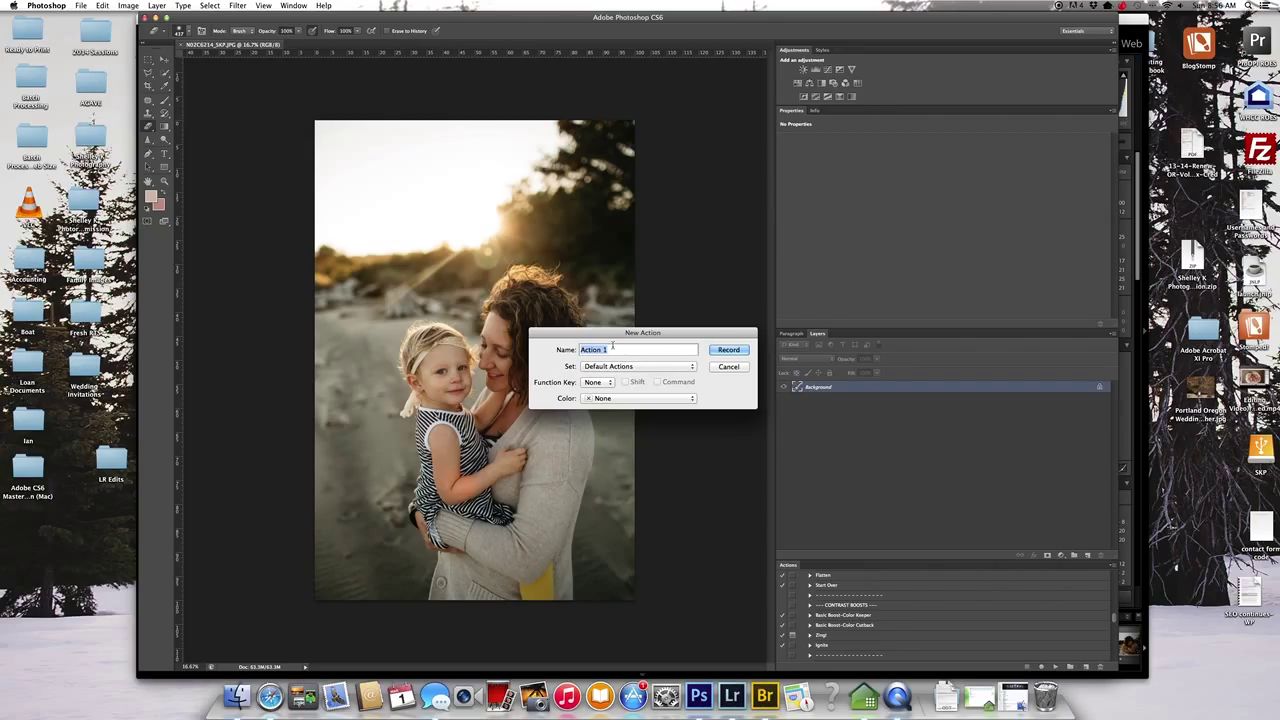
pyautogui.write('Family BEac')
pyautogui.press('BackSpace')
pyautogui.press('BackSpace')
pyautogui.press('BackSpace')
pyautogui.write('each Session')
pyautogui.click(728, 350)
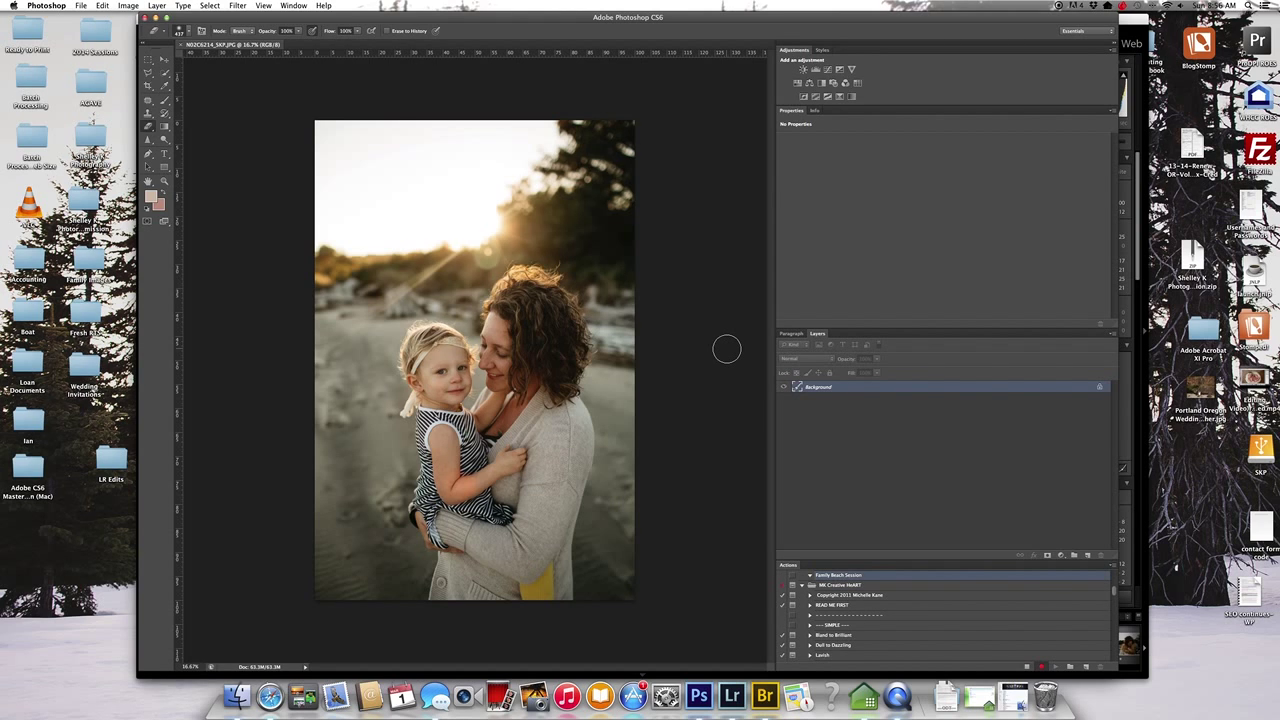
# Step: Add a Curves layer lifting the midpoint from 127 to 139, compare it, then select Background
pyautogui.click(827, 69)
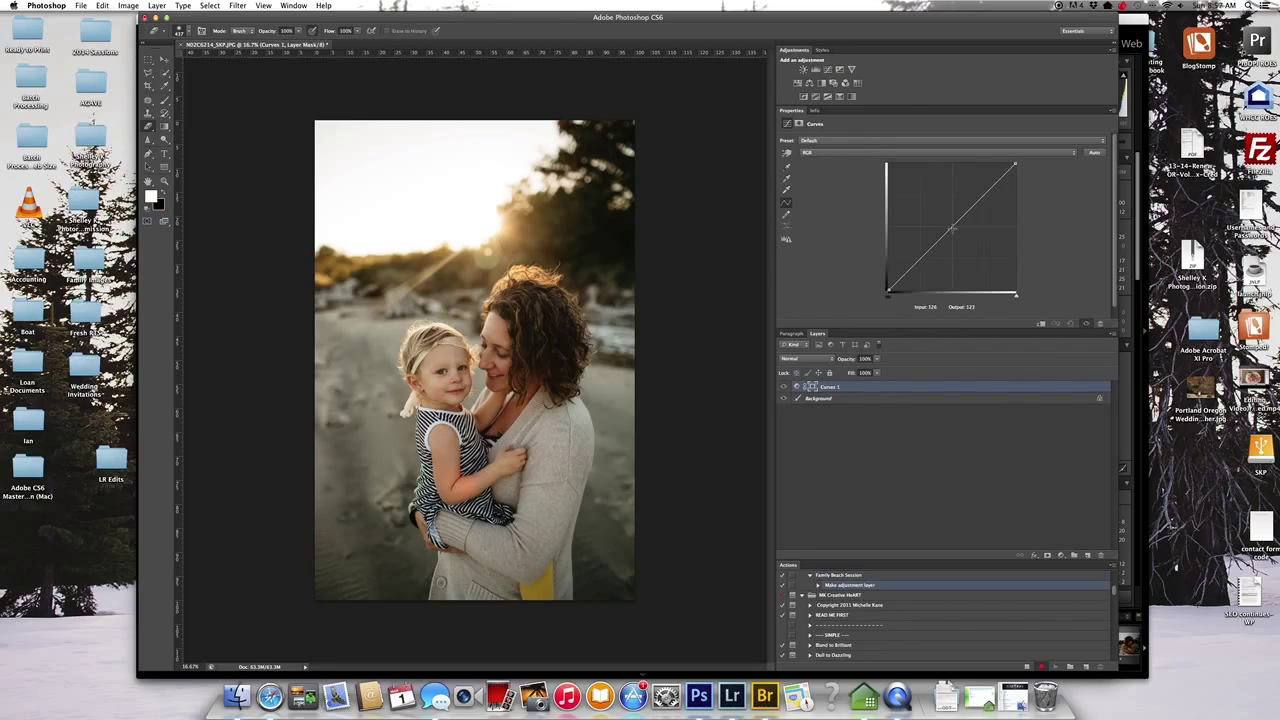
pyautogui.moveTo(952, 227); pyautogui.dragTo(953, 223)
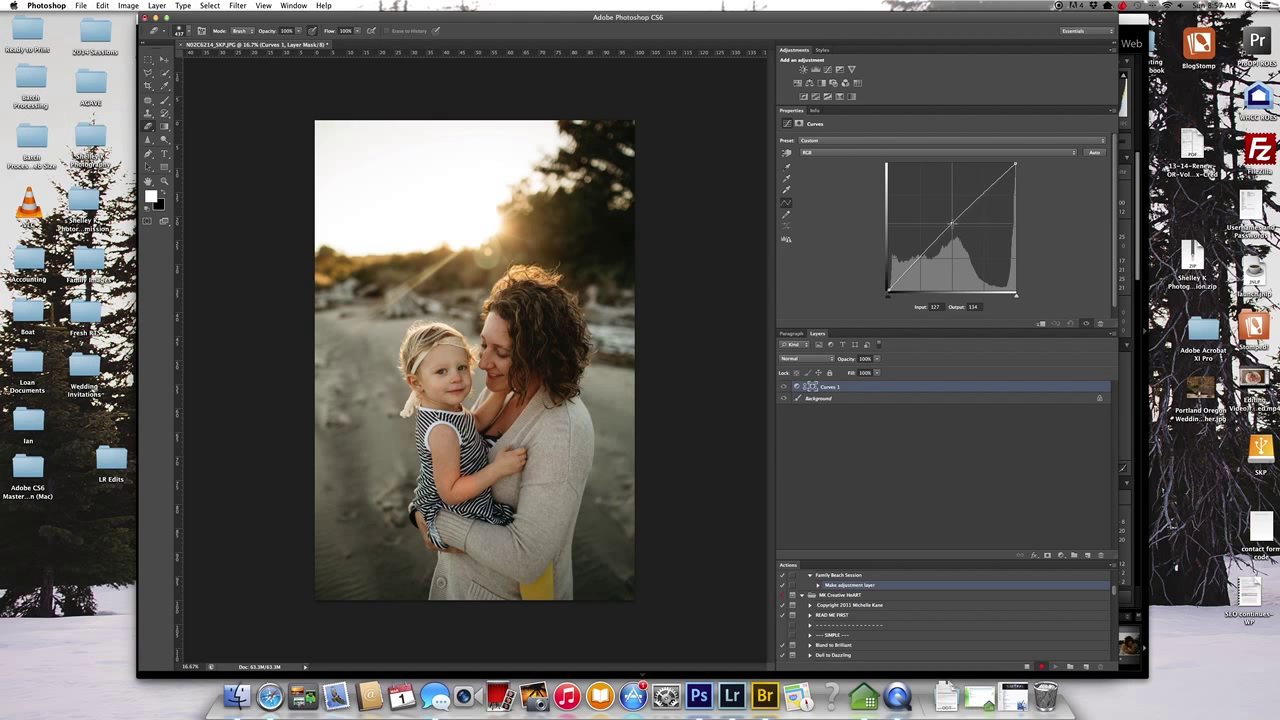
pyautogui.moveTo(952, 222); pyautogui.dragTo(951, 219)
pyautogui.click(784, 387)
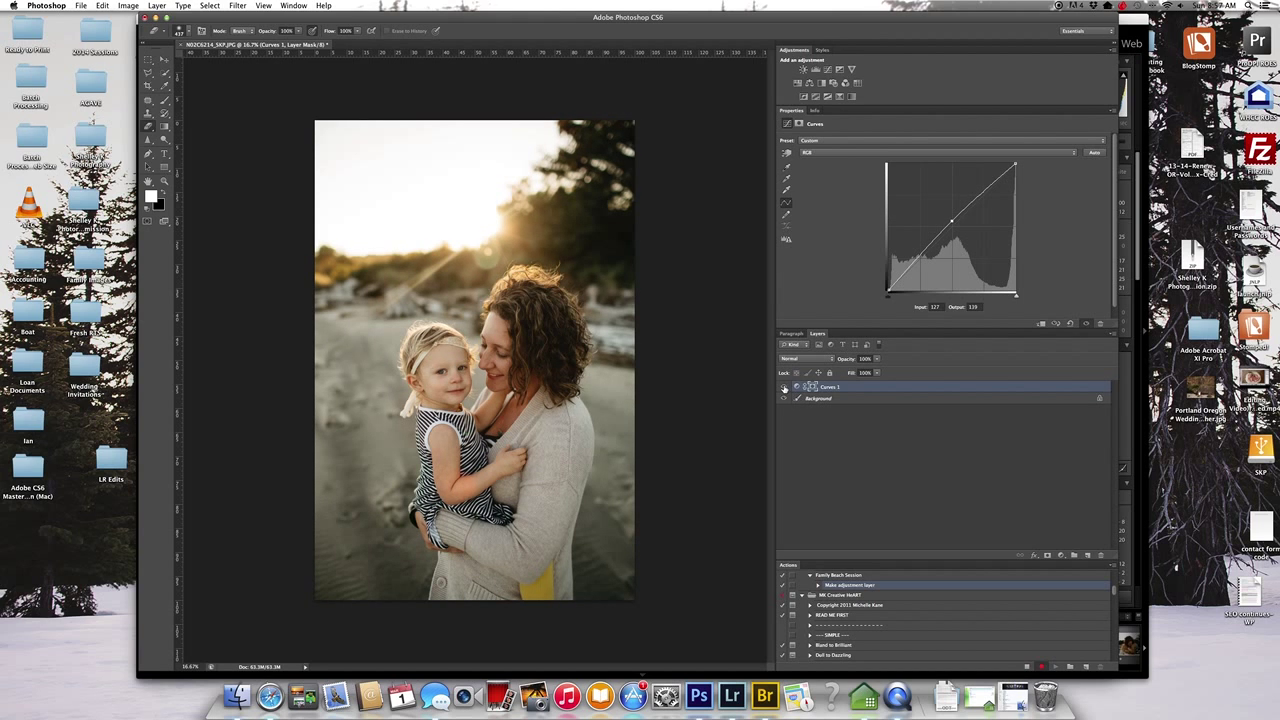
pyautogui.click(784, 387)
pyautogui.click(784, 387)
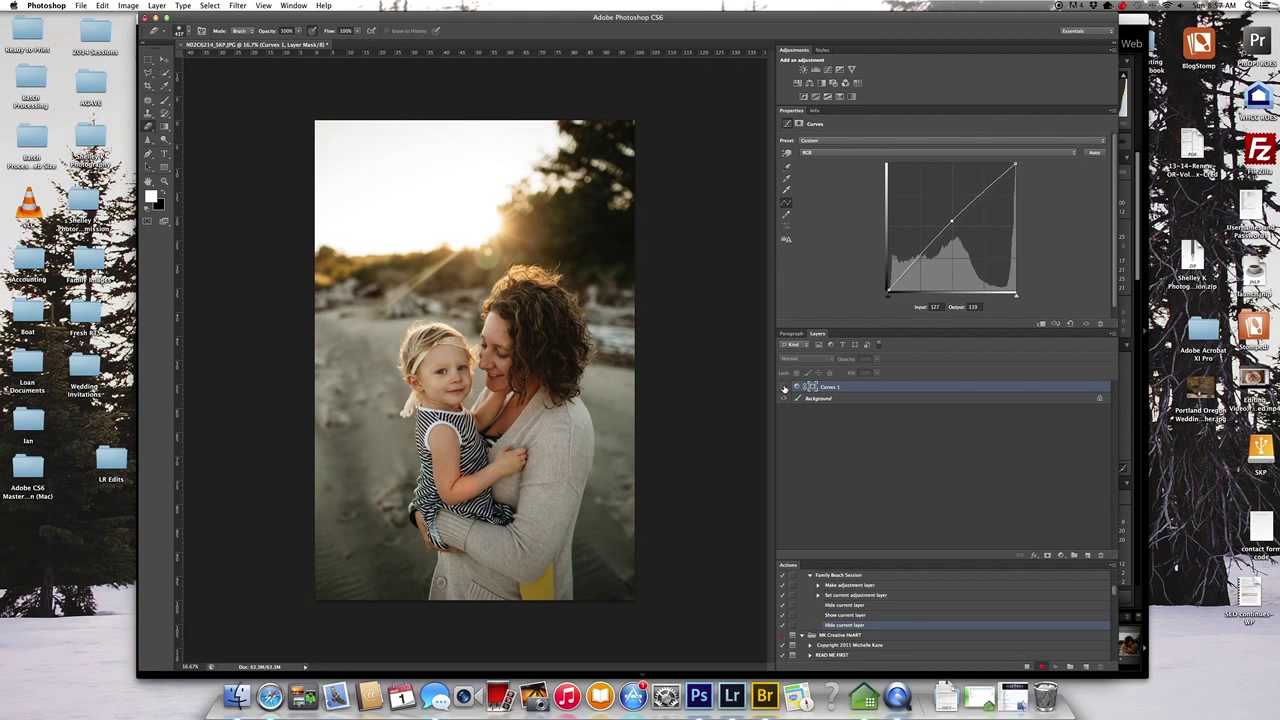
pyautogui.click(784, 387)
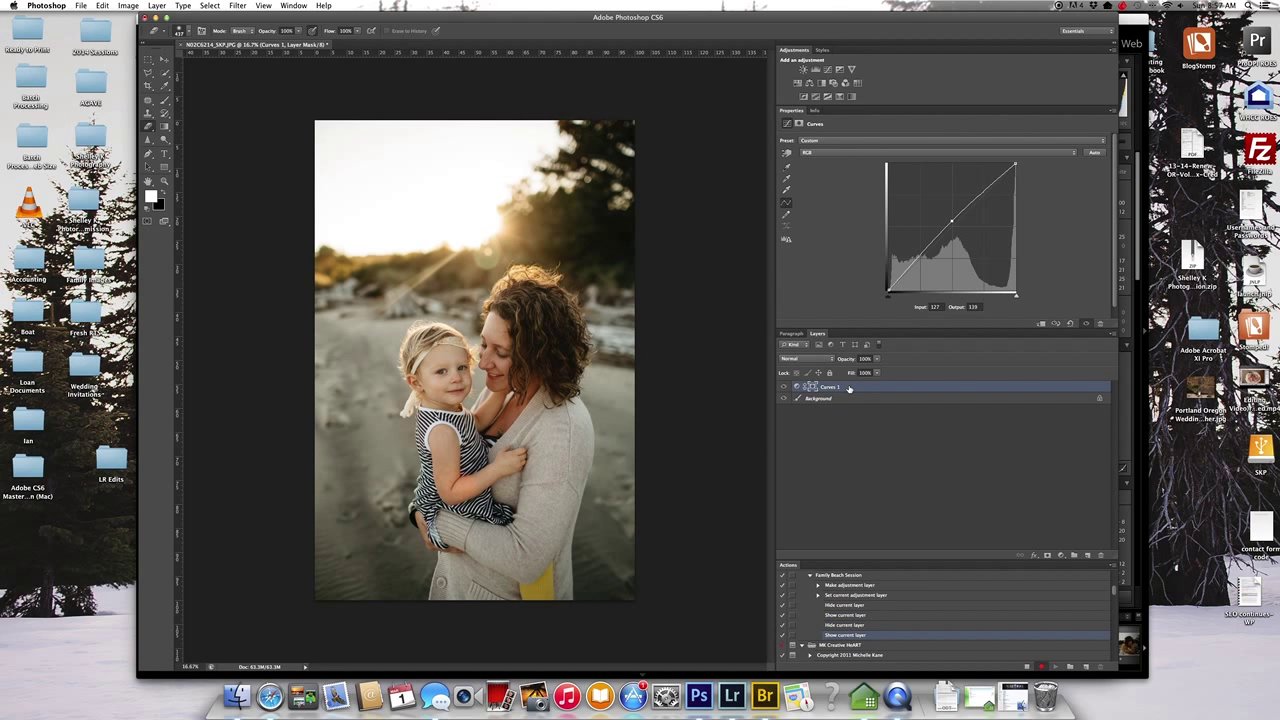
pyautogui.click(830, 400)
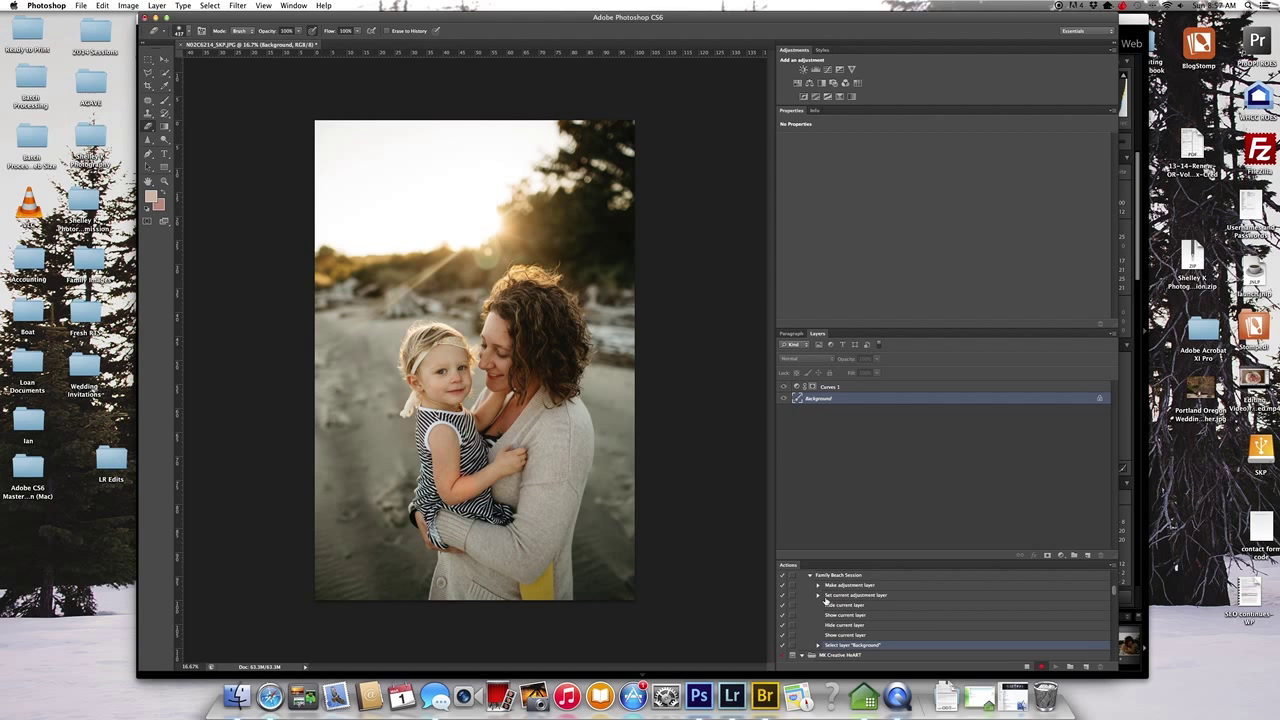
pyautogui.scroll(-3, 880, 610)
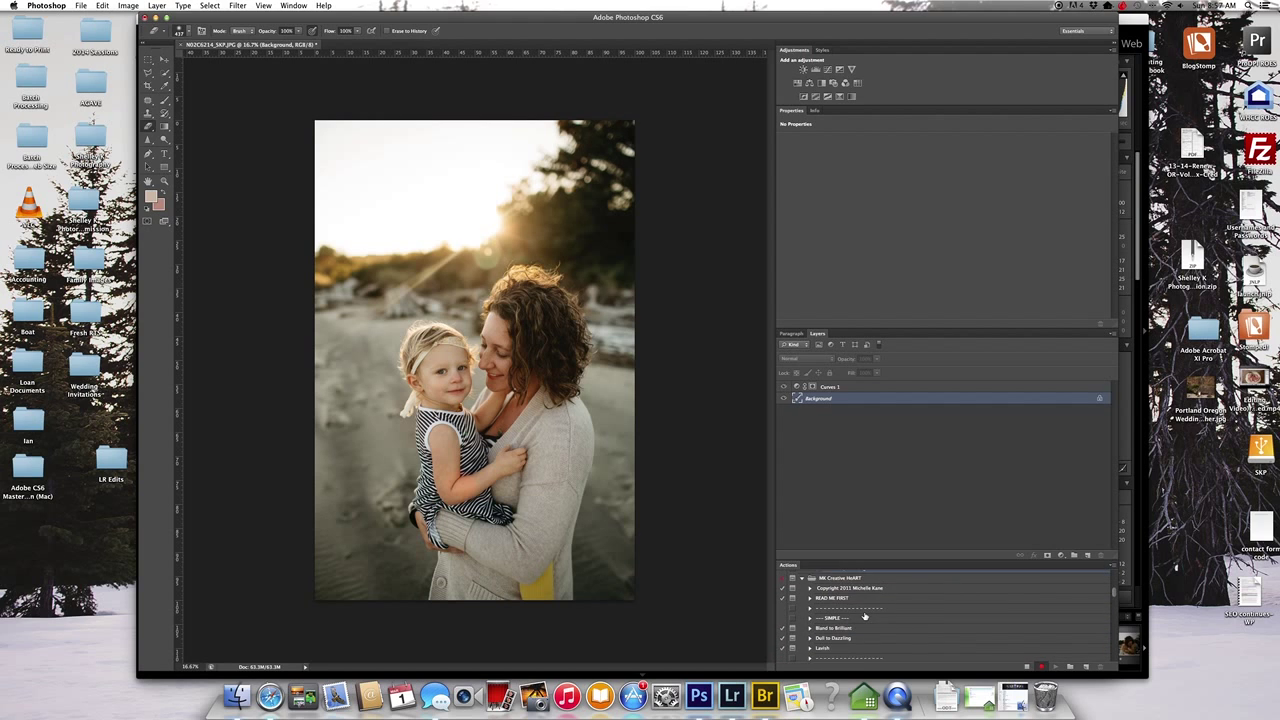
pyautogui.scroll(5, 865, 617)
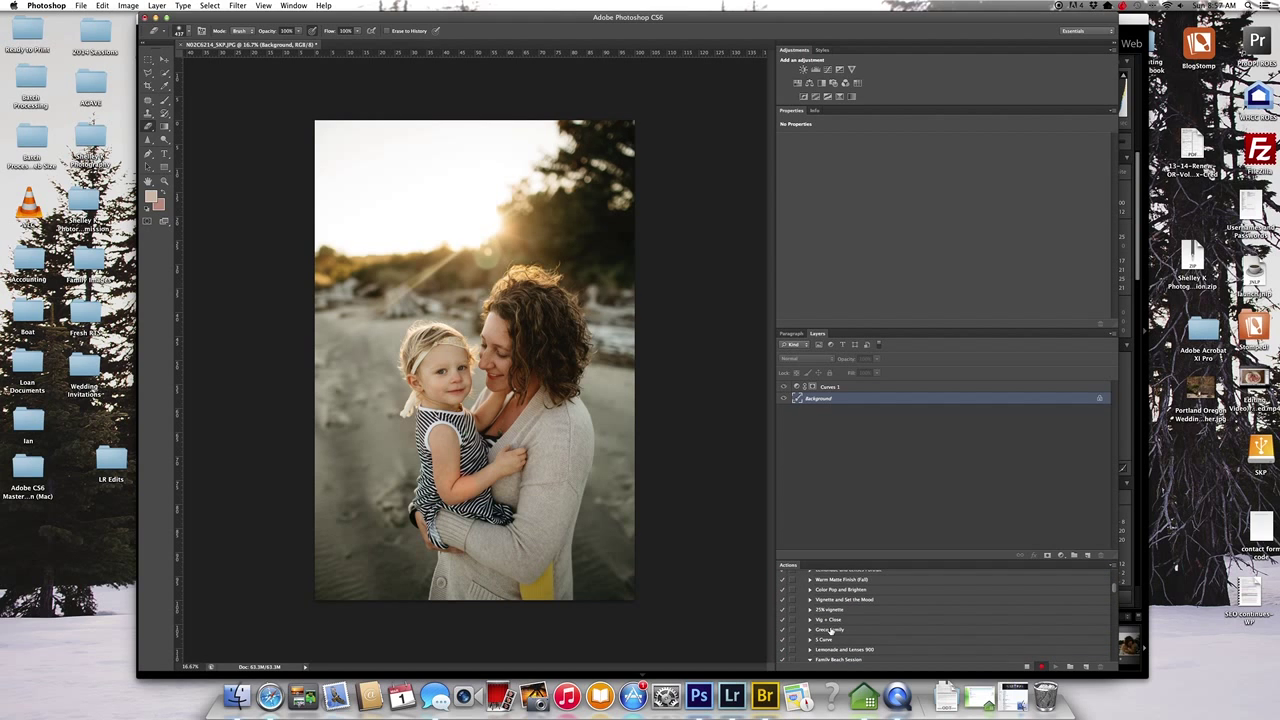
# Step: Play the 25% vignette action to add a Vignette layer, compare it, then select Curves 1
pyautogui.click(830, 610)
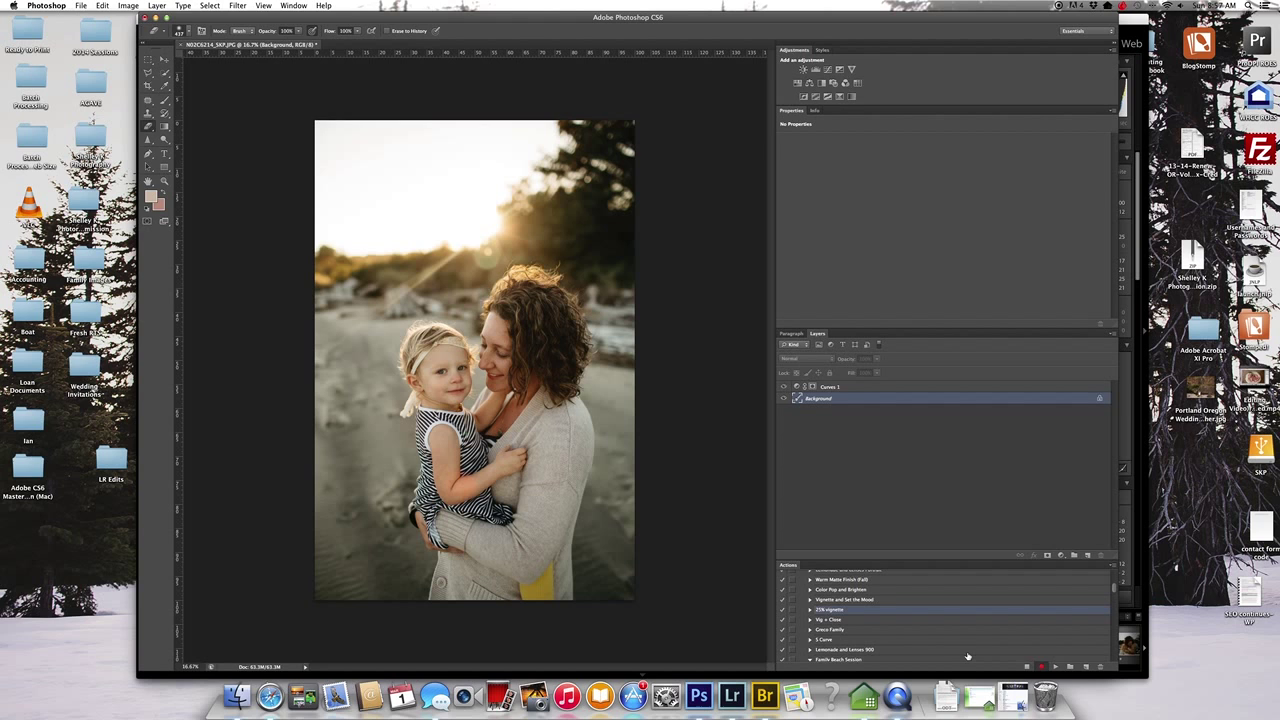
pyautogui.click(1054, 666)
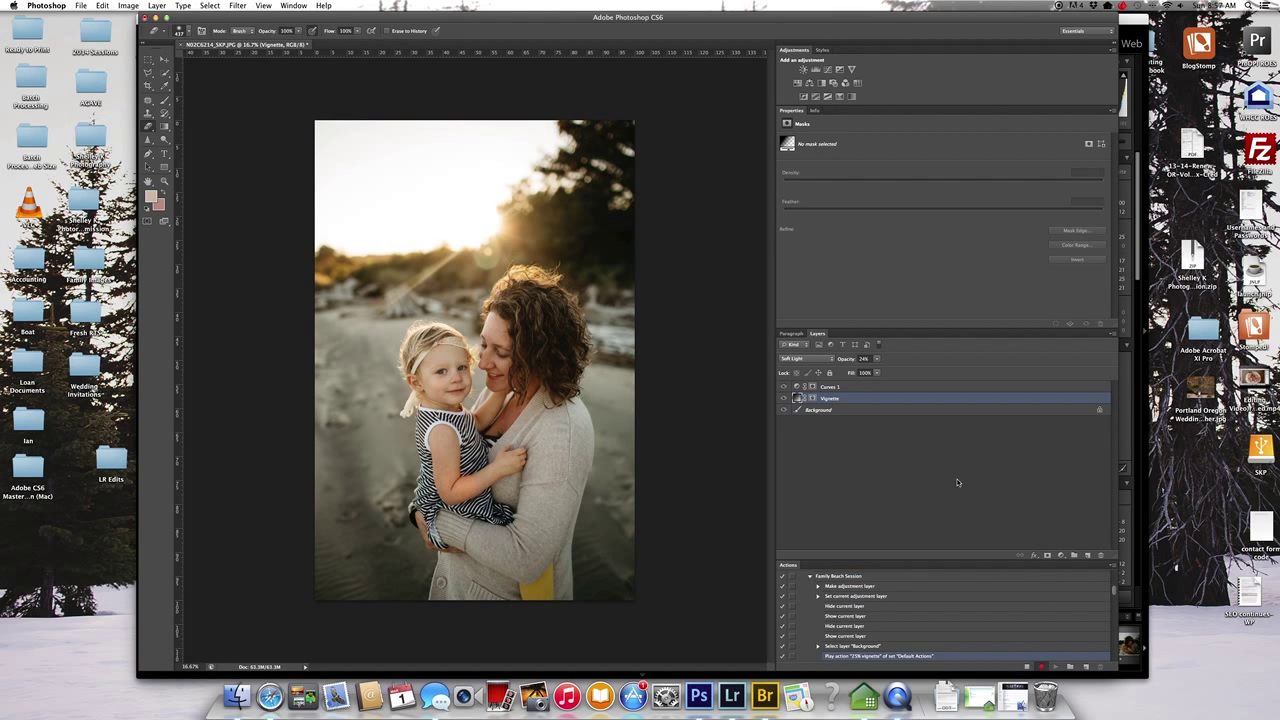
pyautogui.click(784, 398)
pyautogui.click(784, 398)
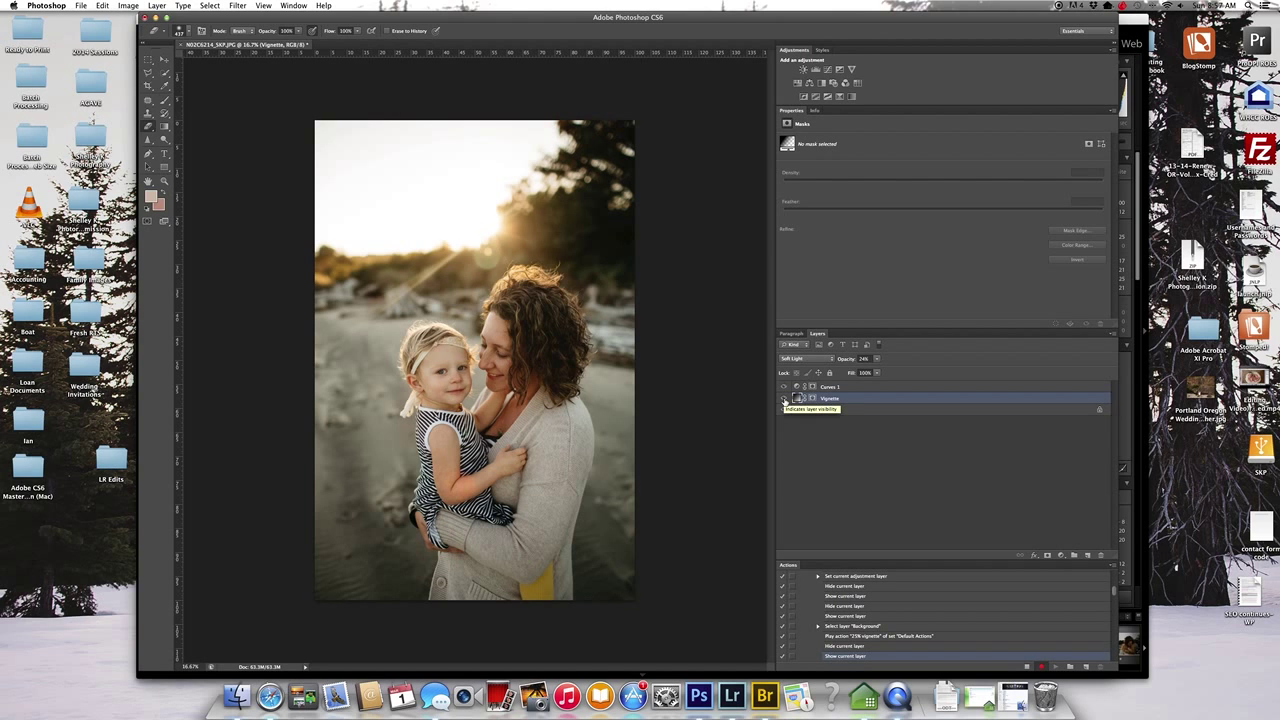
pyautogui.click(828, 387)
pyautogui.scroll(-2, 889, 608)
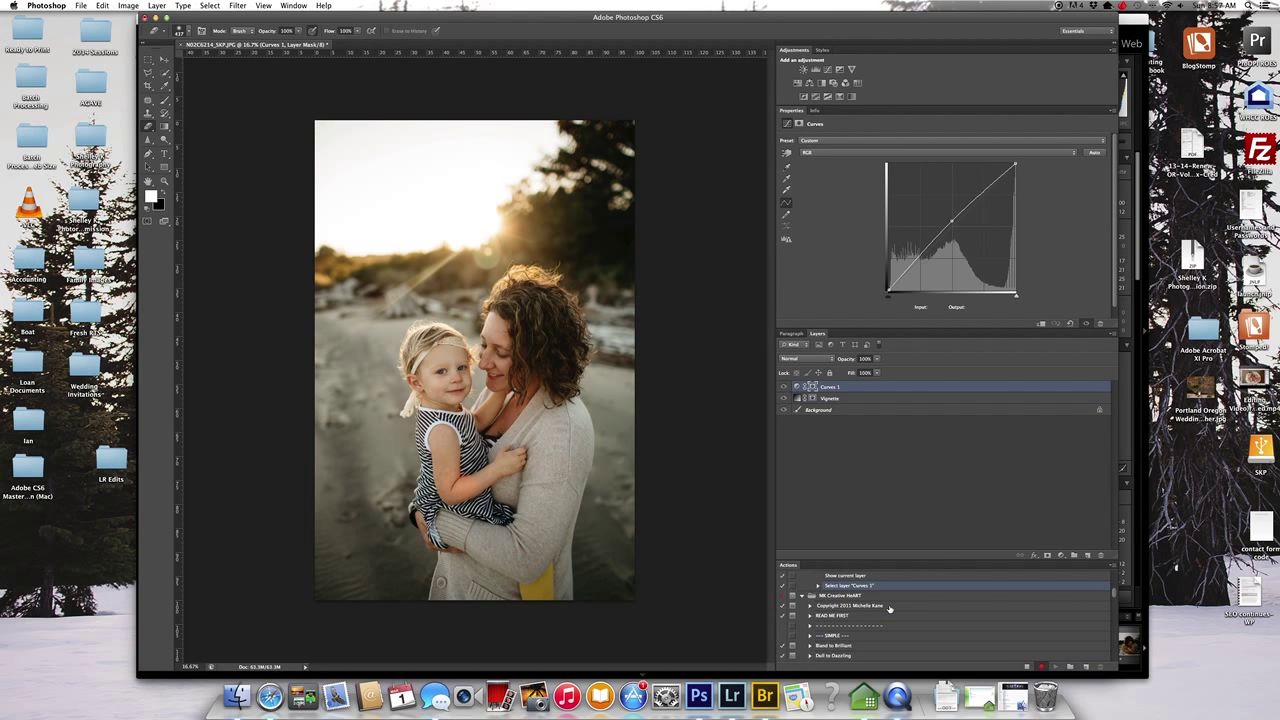
pyautogui.scroll(-3, 870, 625)
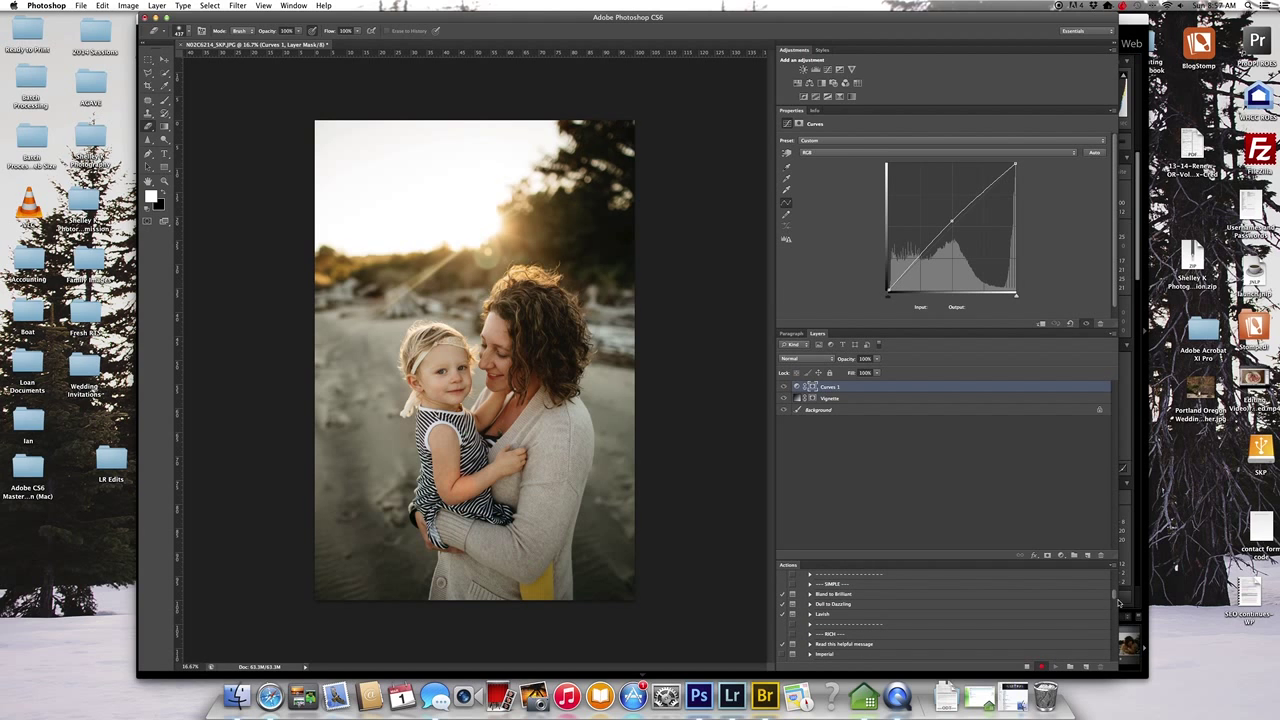
pyautogui.moveTo(1119, 603); pyautogui.dragTo(1117, 663)
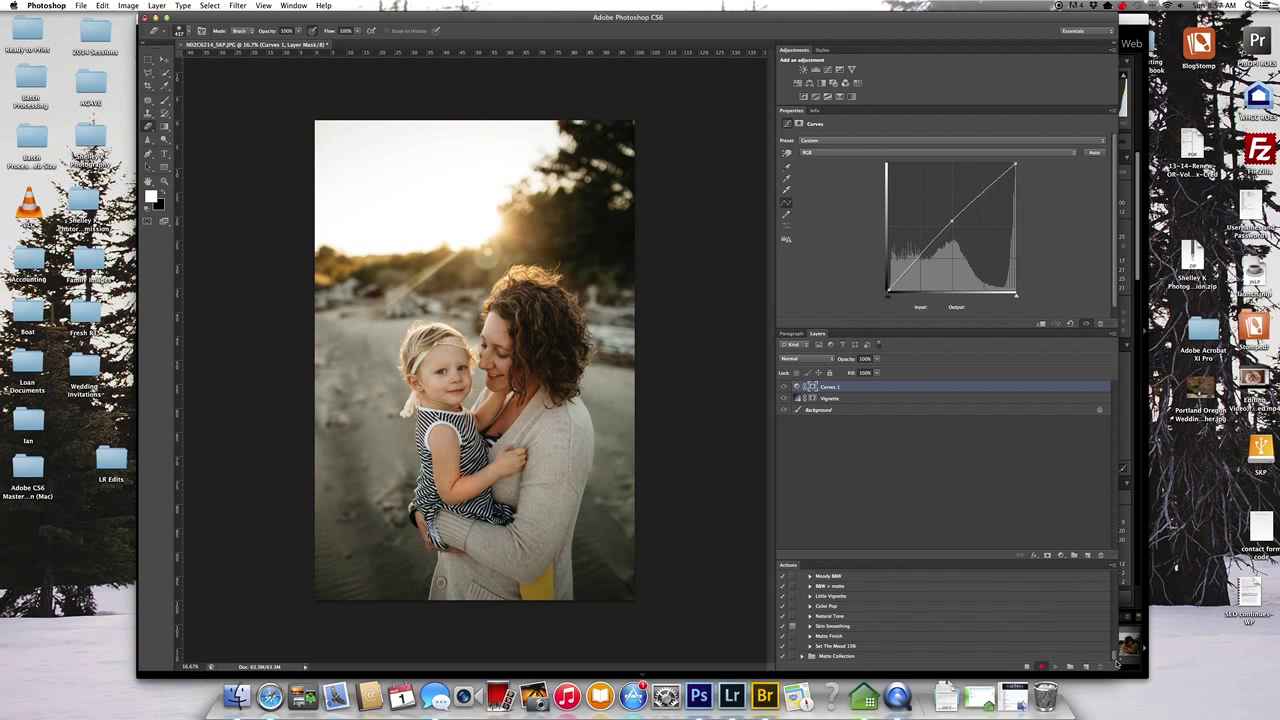
# Step: Stop recording the Family Beach Session action
pyautogui.click(1026, 666)
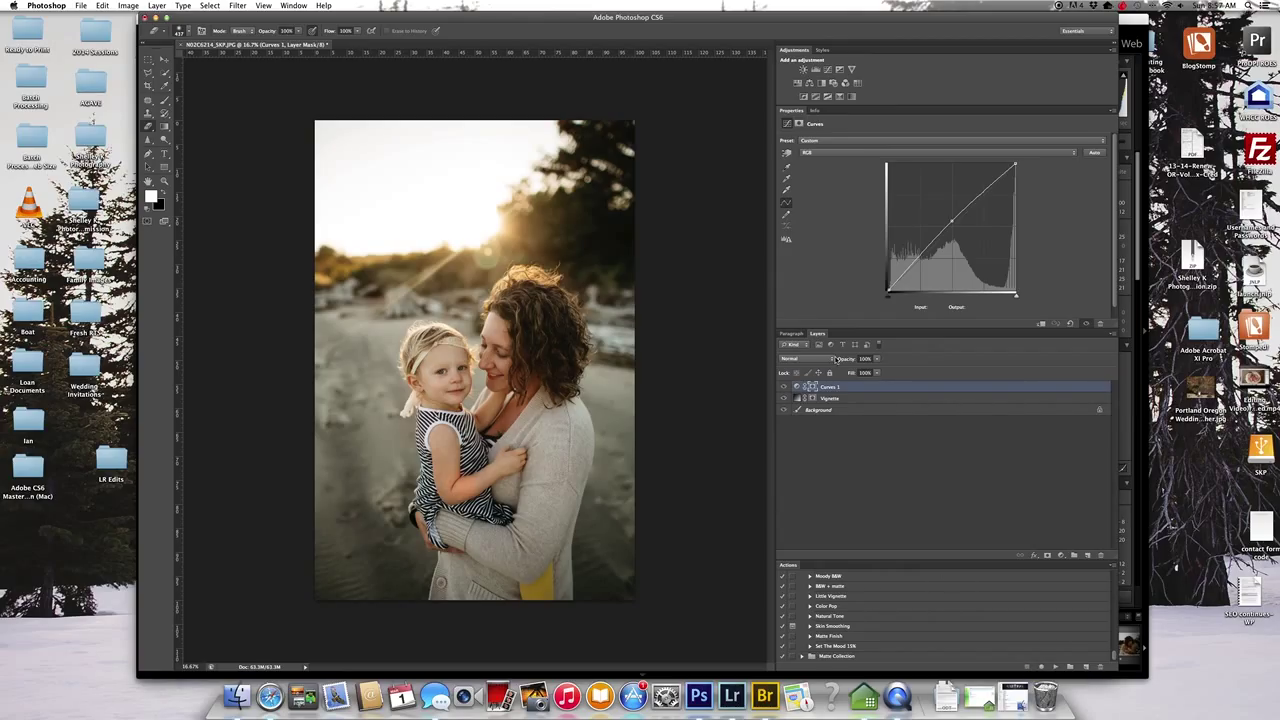
pyautogui.scroll(5, 1112, 585)
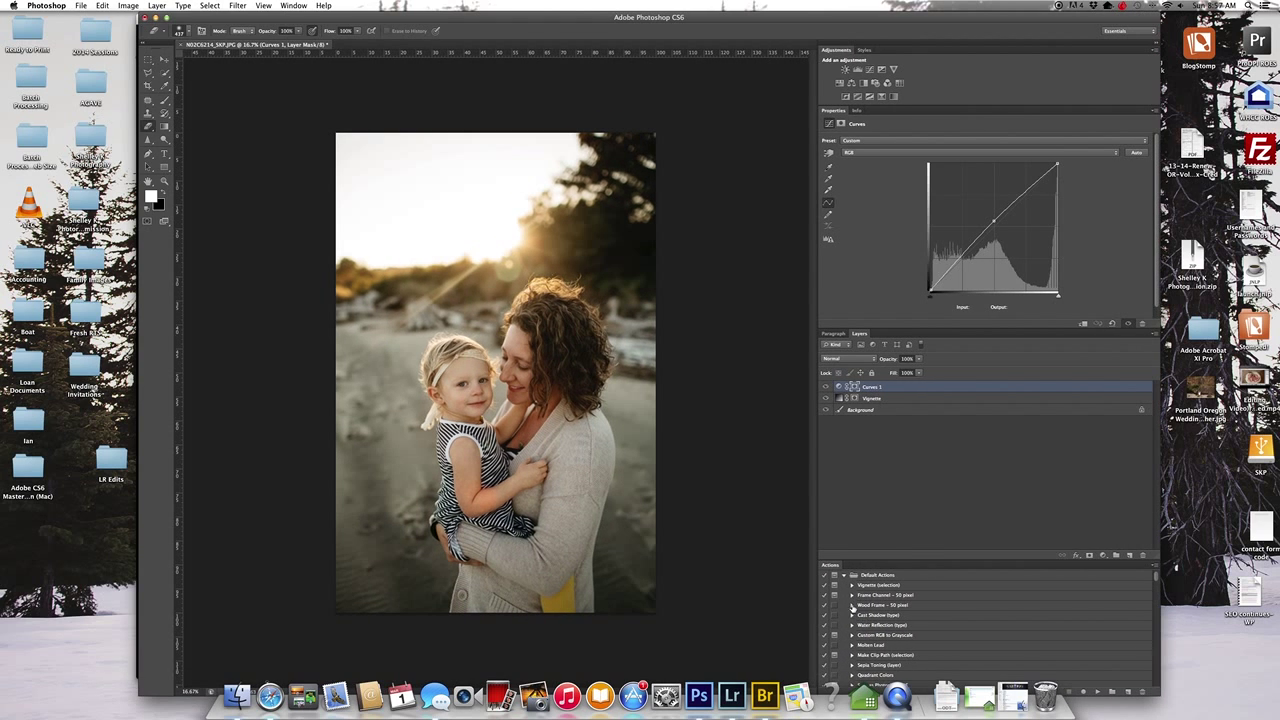
pyautogui.scroll(-4, 852, 607)
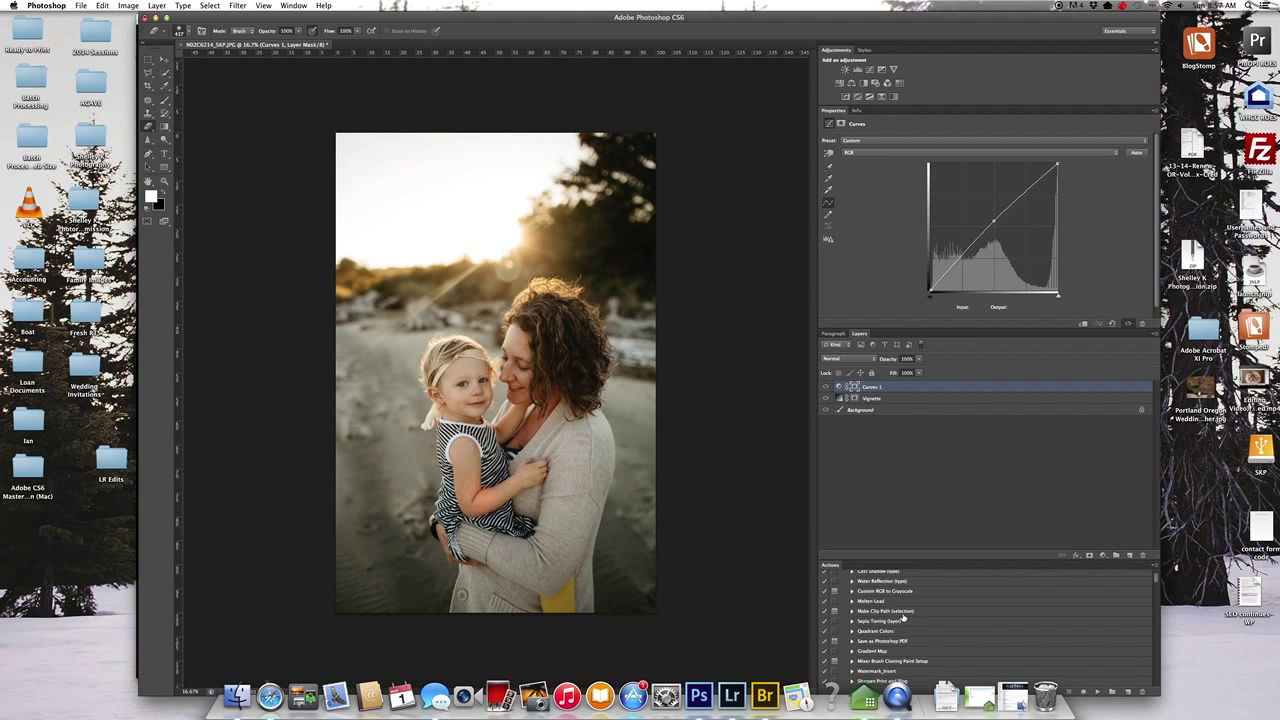
pyautogui.scroll(-10, 903, 617)
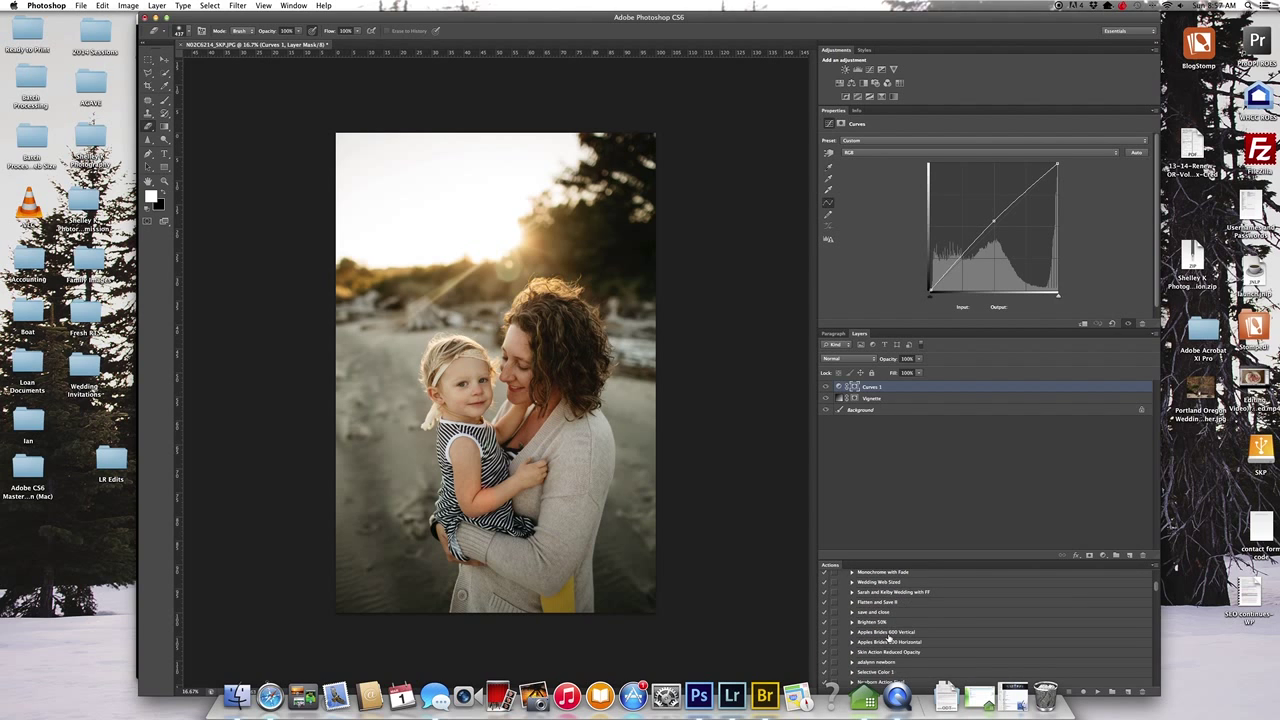
pyautogui.scroll(-8, 888, 638)
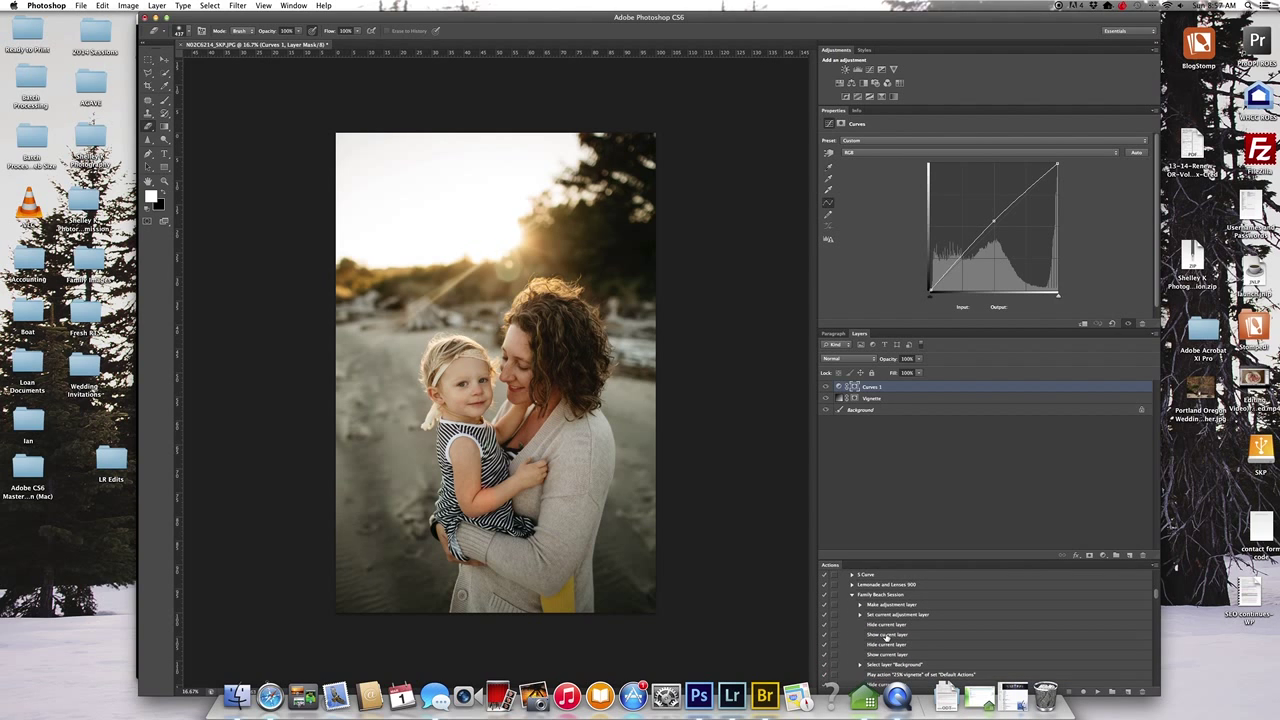
# Step: Collapse the Family Beach Session action's steps and select the action in the list
pyautogui.click(852, 595)
pyautogui.click(873, 595)
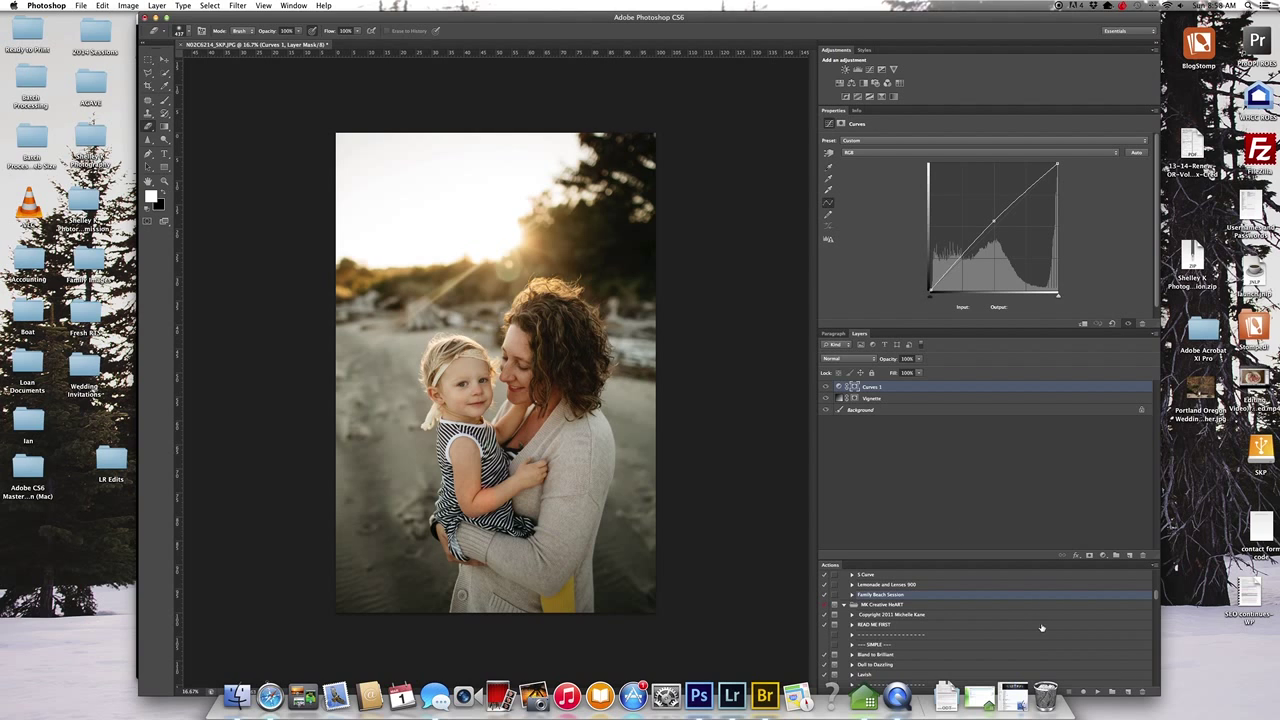
pyautogui.scroll(4, 867, 597)
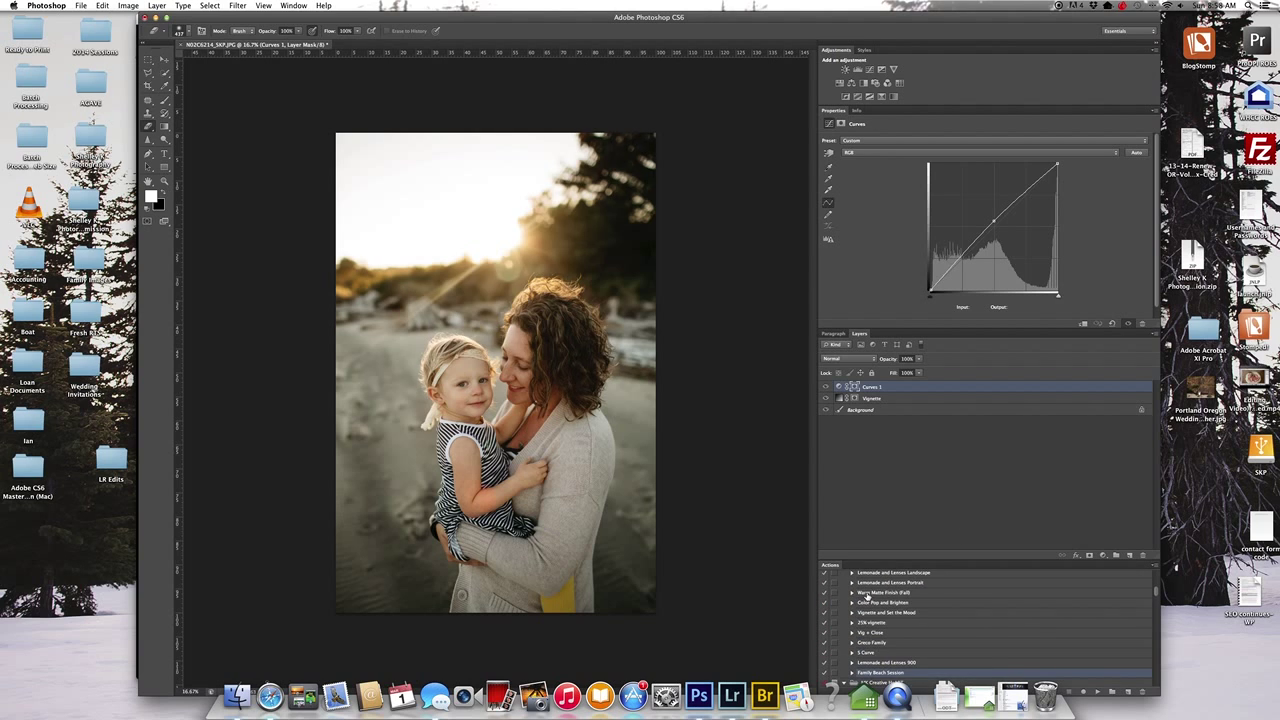
pyautogui.scroll(5, 867, 597)
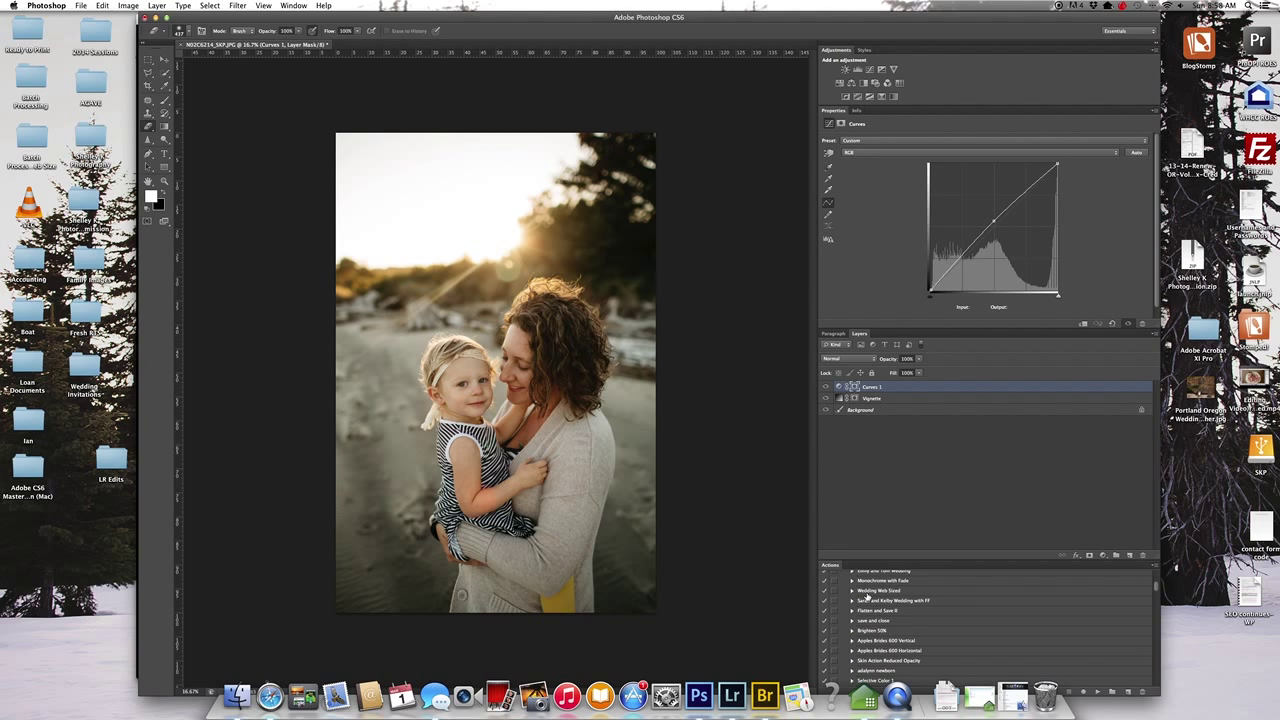
# Step: Play the Flatten and Save 10 action on the open mother-and-child photo
pyautogui.scroll(5, 867, 597)
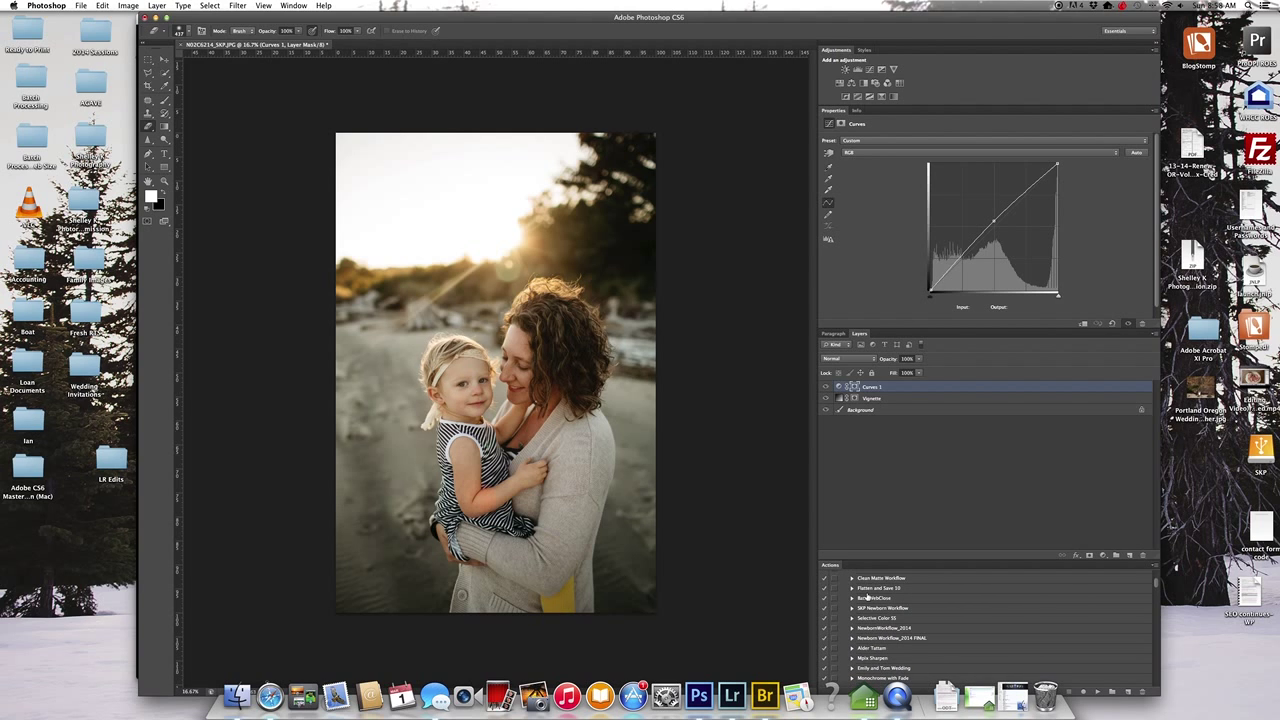
pyautogui.click(869, 589)
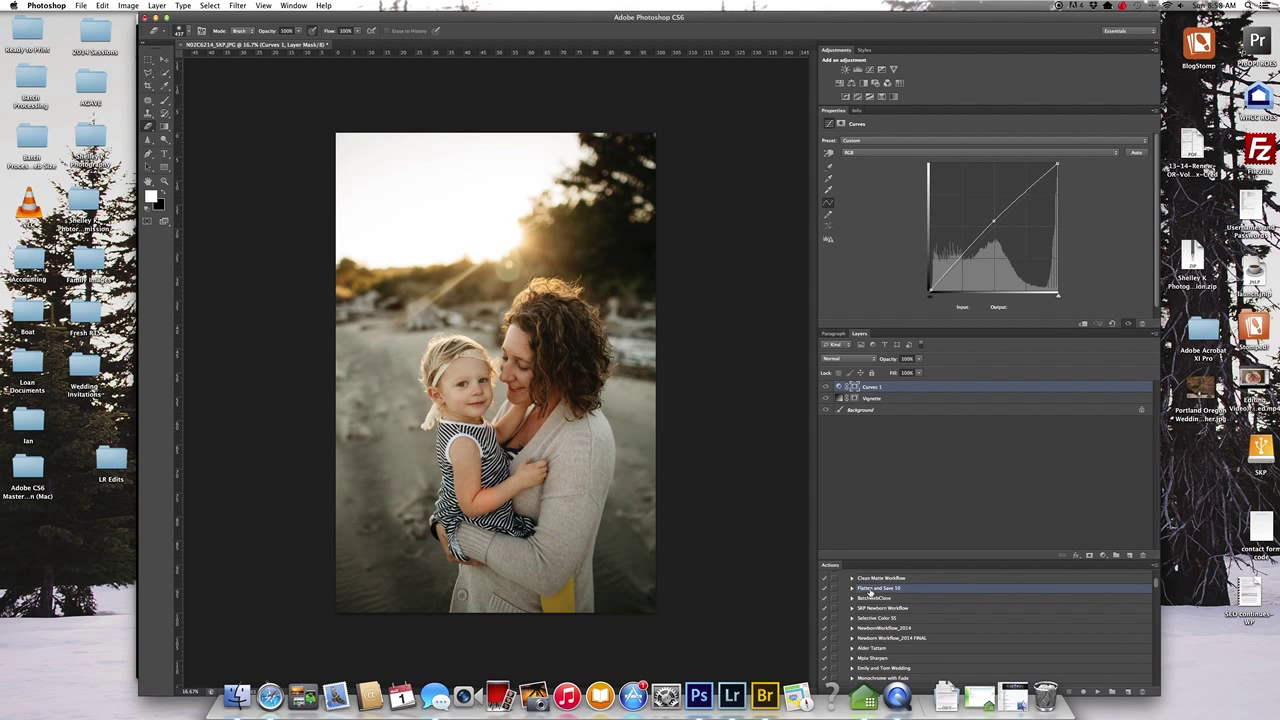
pyautogui.click(1096, 692)
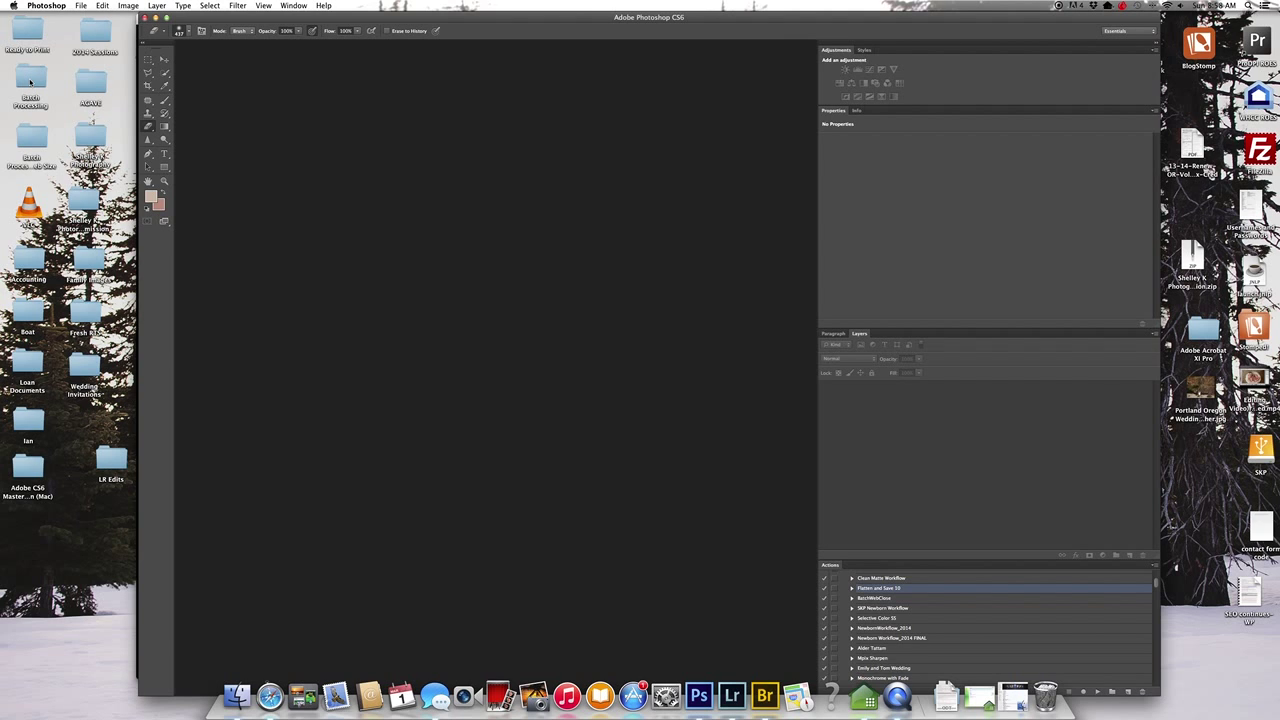
pyautogui.click(30, 82)
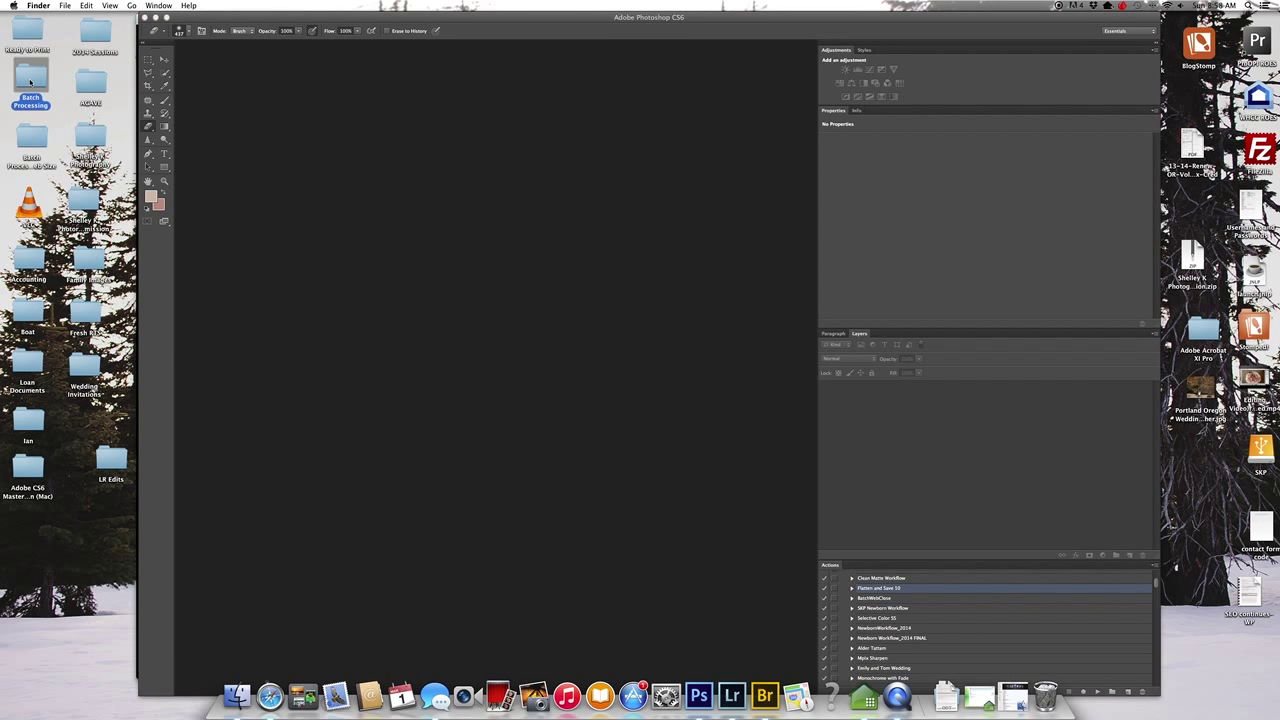
pyautogui.doubleClick(30, 82)
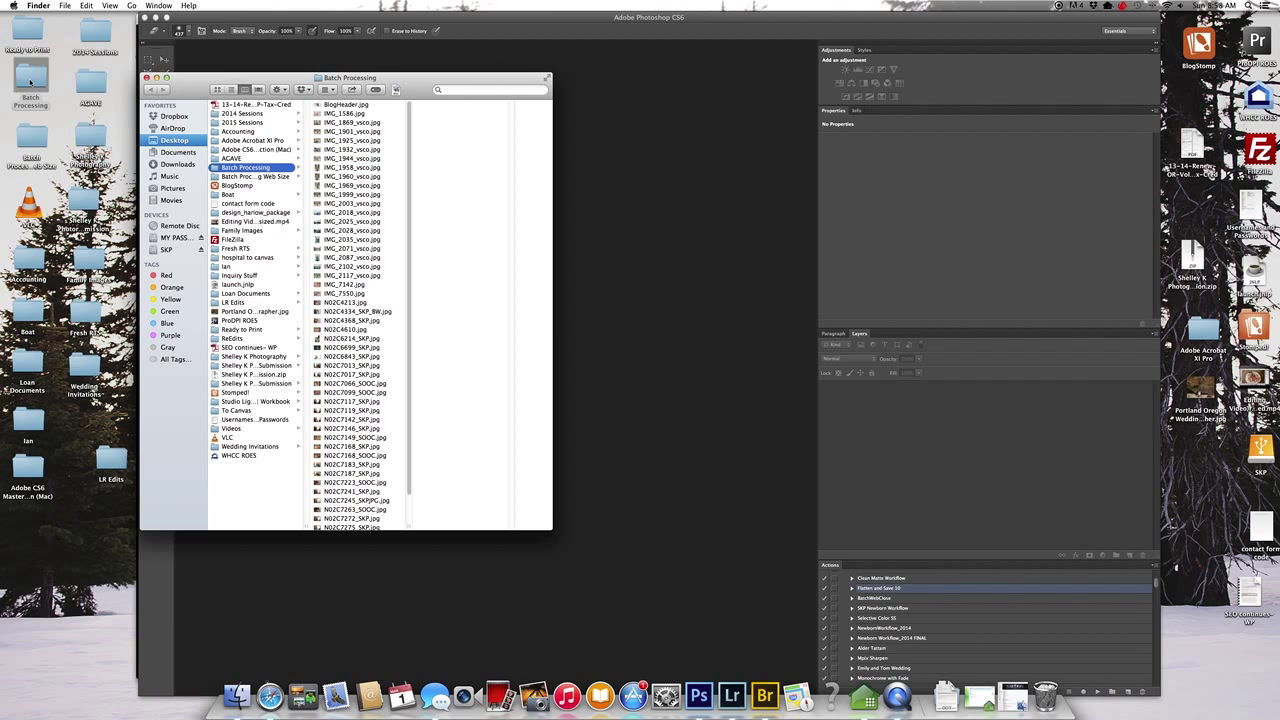
pyautogui.scroll(-3, 355, 520)
pyautogui.click(354, 526)
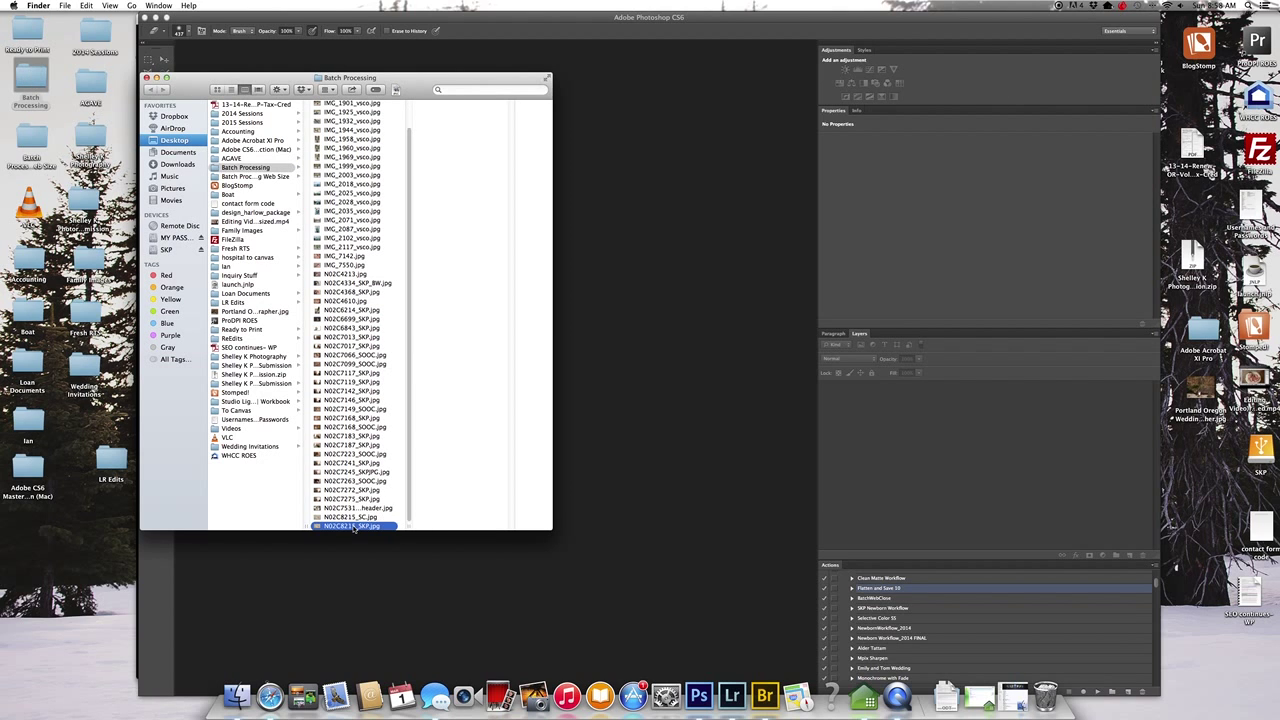
pyautogui.scroll(2, 409, 455)
pyautogui.scroll(1, 409, 455)
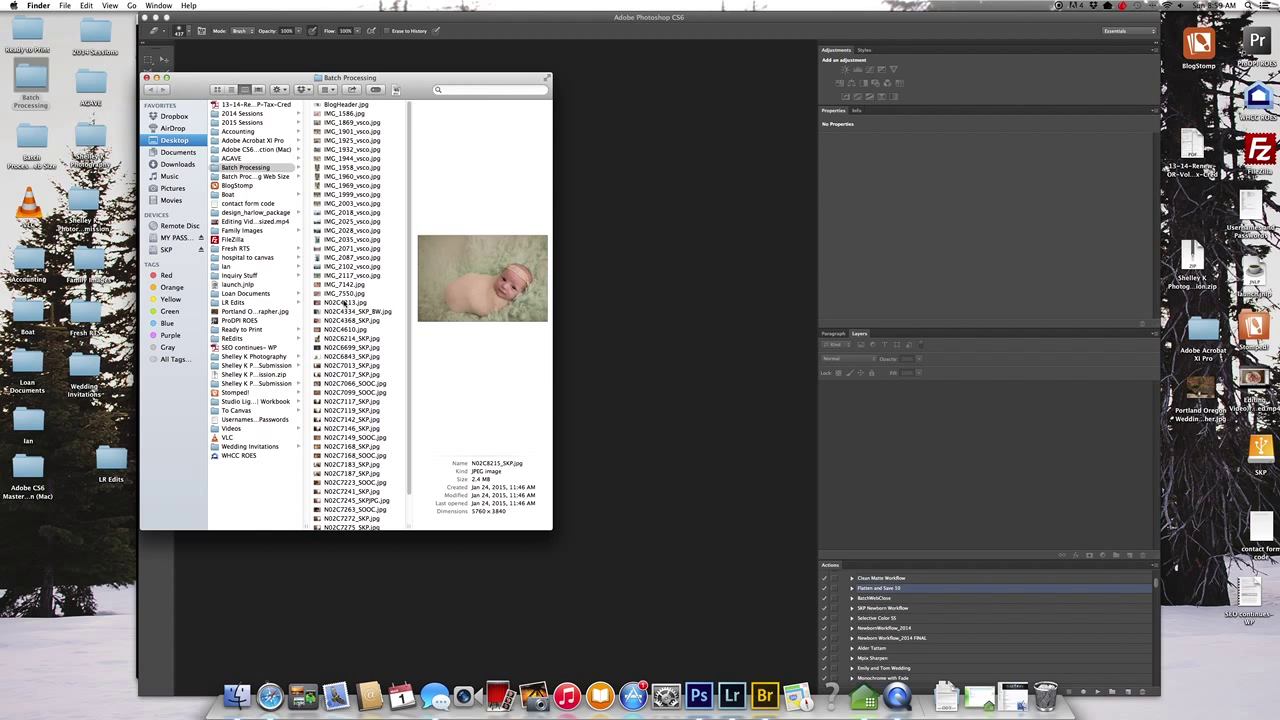
pyautogui.scroll(-2, 344, 300)
pyautogui.click(146, 77)
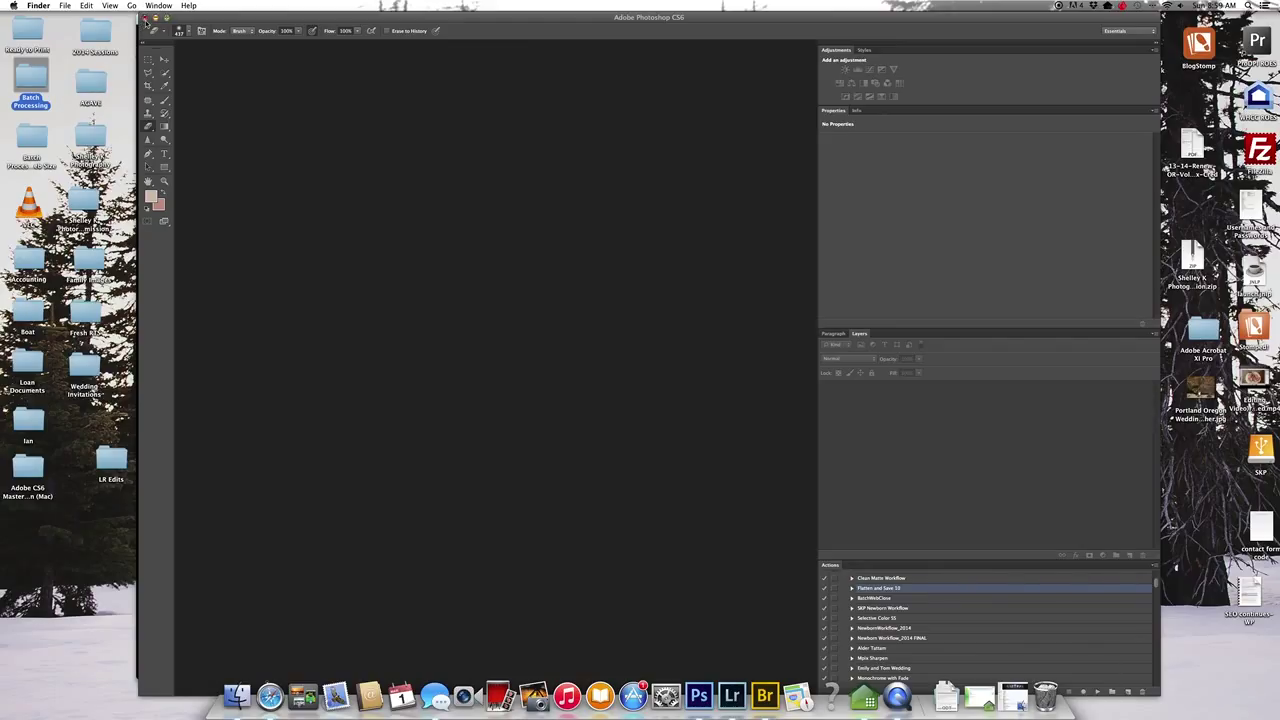
# Step: Move Photoshop out of the way and bring Lightroom to the front
pyautogui.click(146, 20)
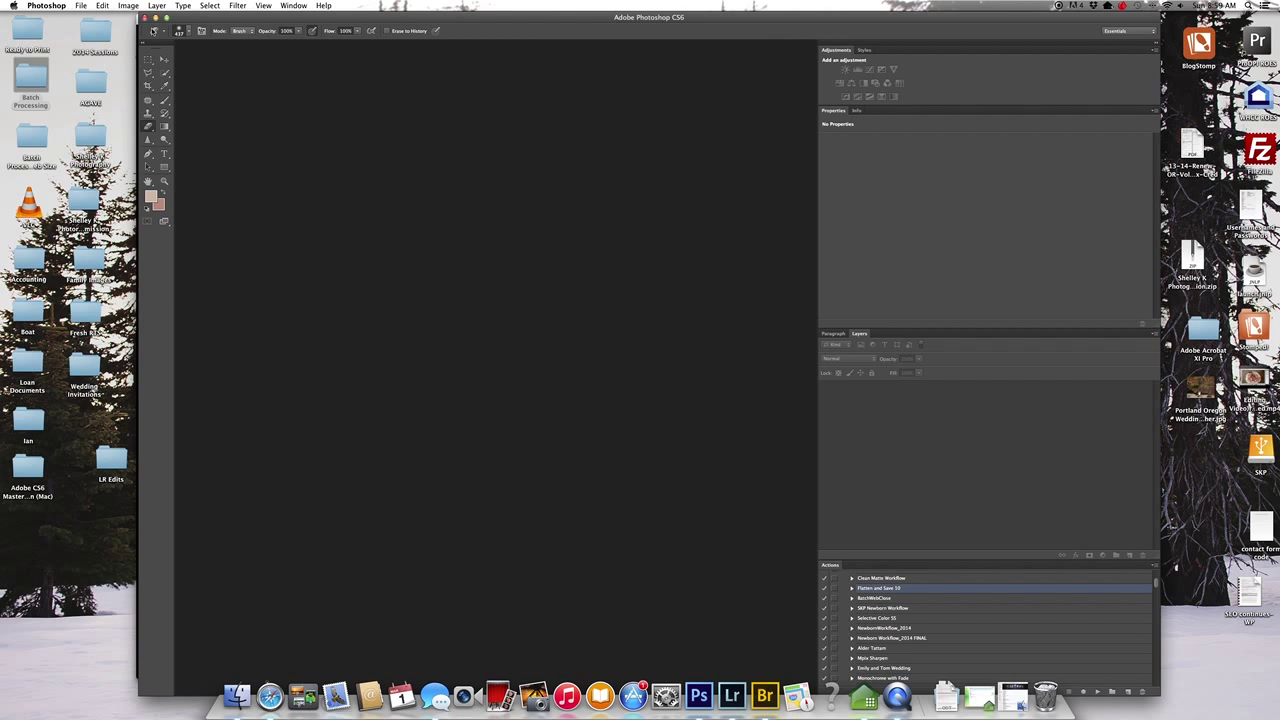
pyautogui.click(146, 20)
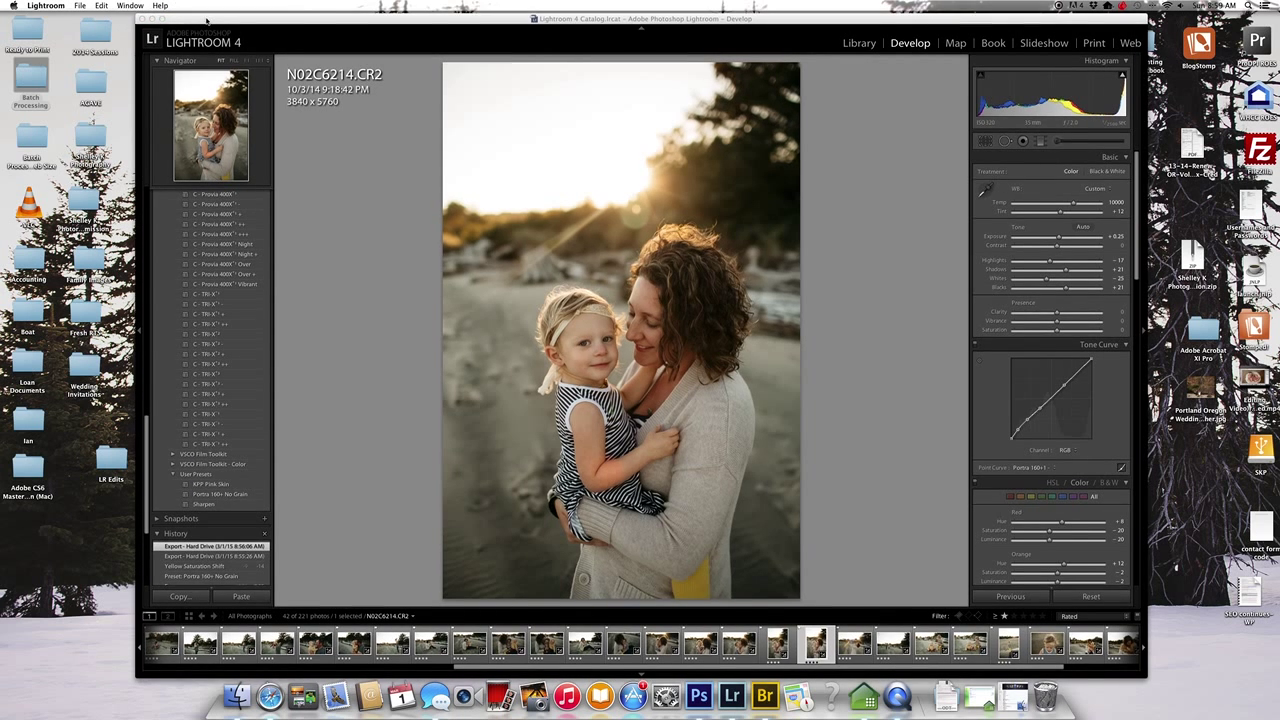
pyautogui.moveTo(207, 25); pyautogui.dragTo(200, 22)
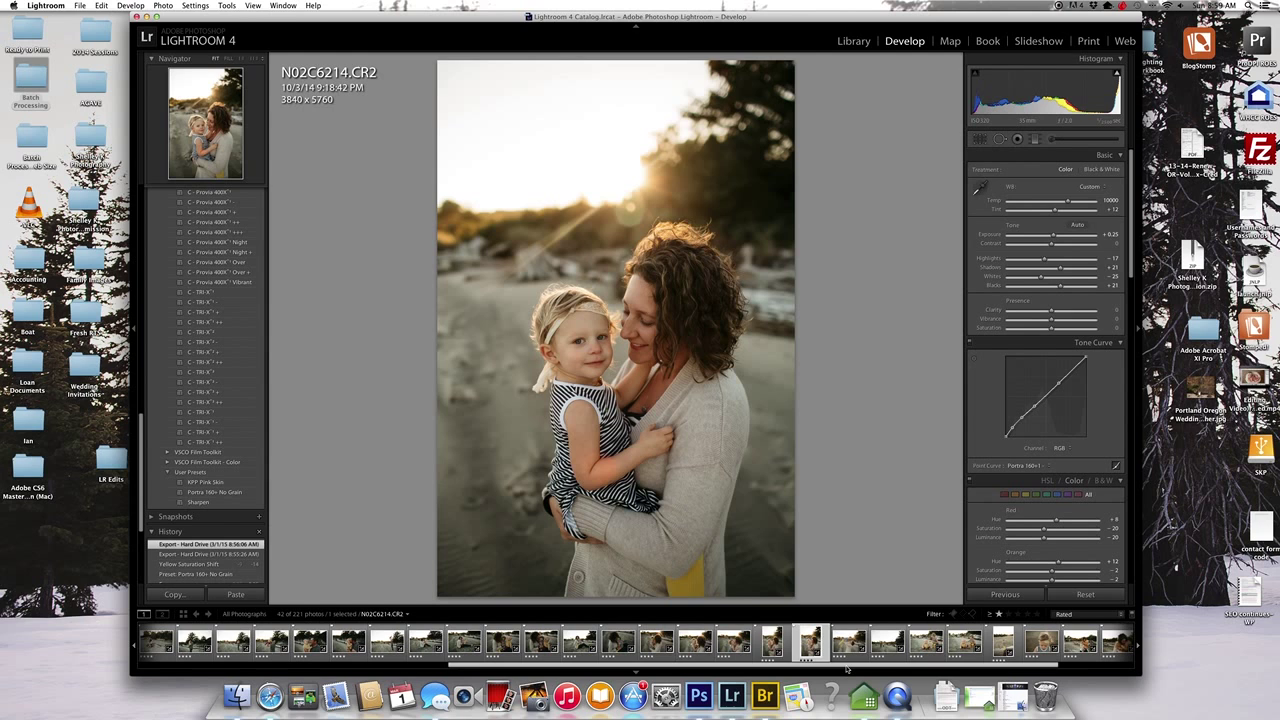
pyautogui.moveTo(846, 670); pyautogui.dragTo(918, 670)
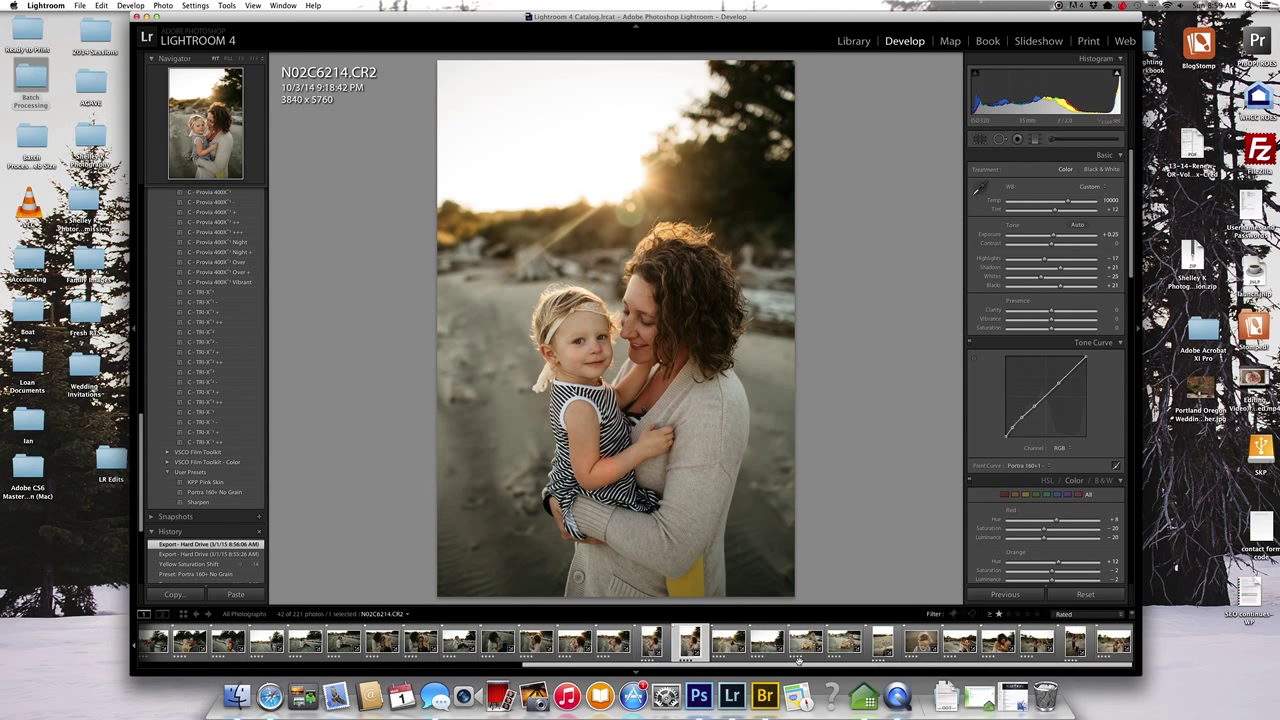
# Step: Select N02C6225 plus the remaining beach photos and export all 11 to Photoshop
pyautogui.click(730, 642)
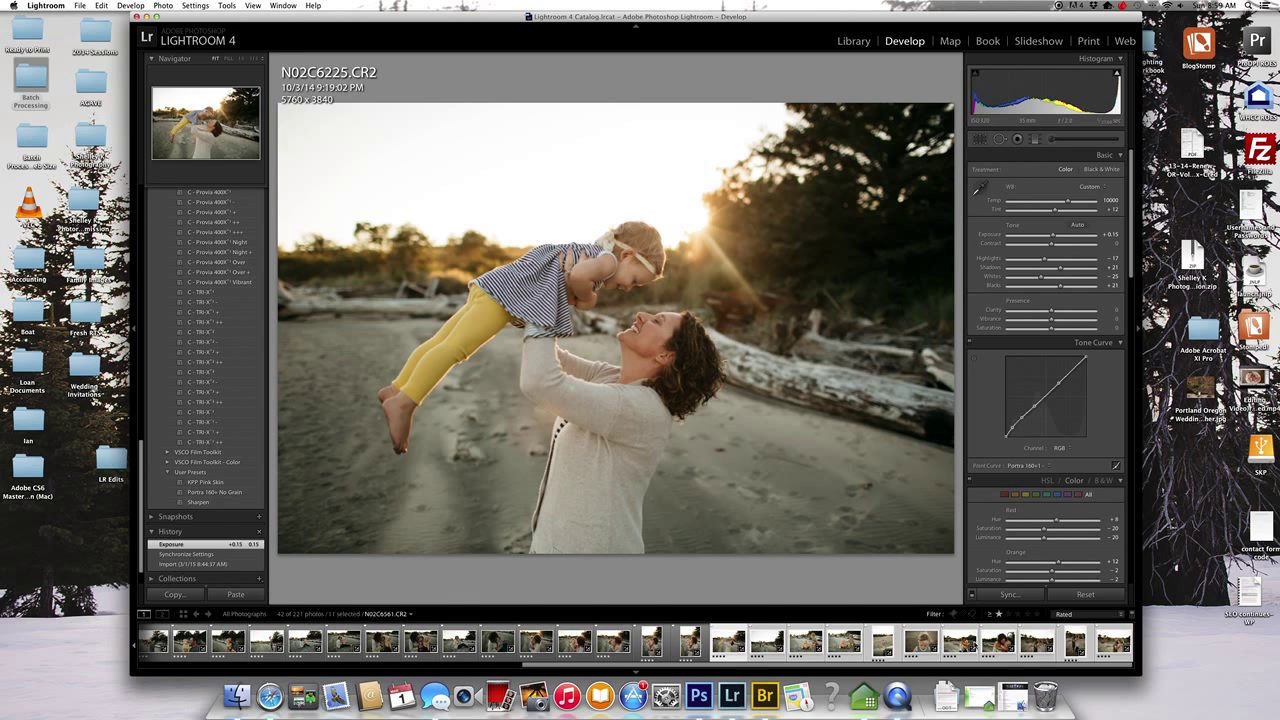
pyautogui.keyDown('super'); pyautogui.click(958, 645); pyautogui.keyUp('super')
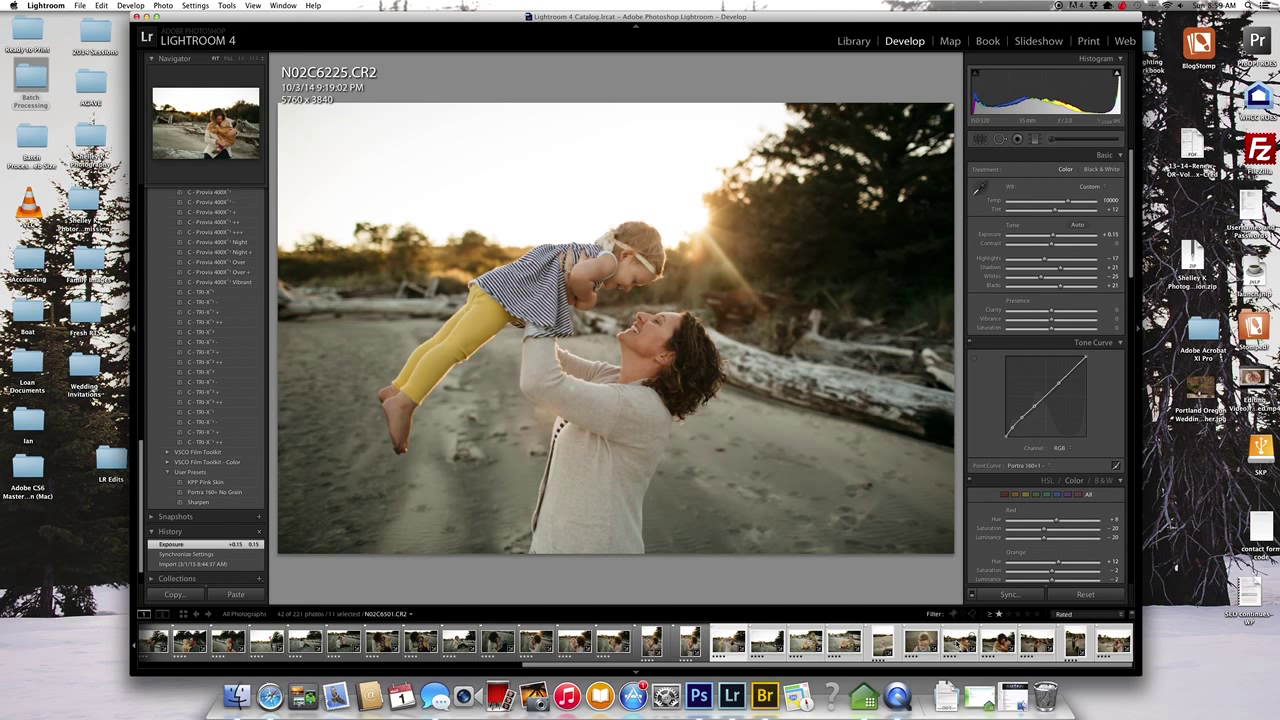
pyautogui.click(79, 5)
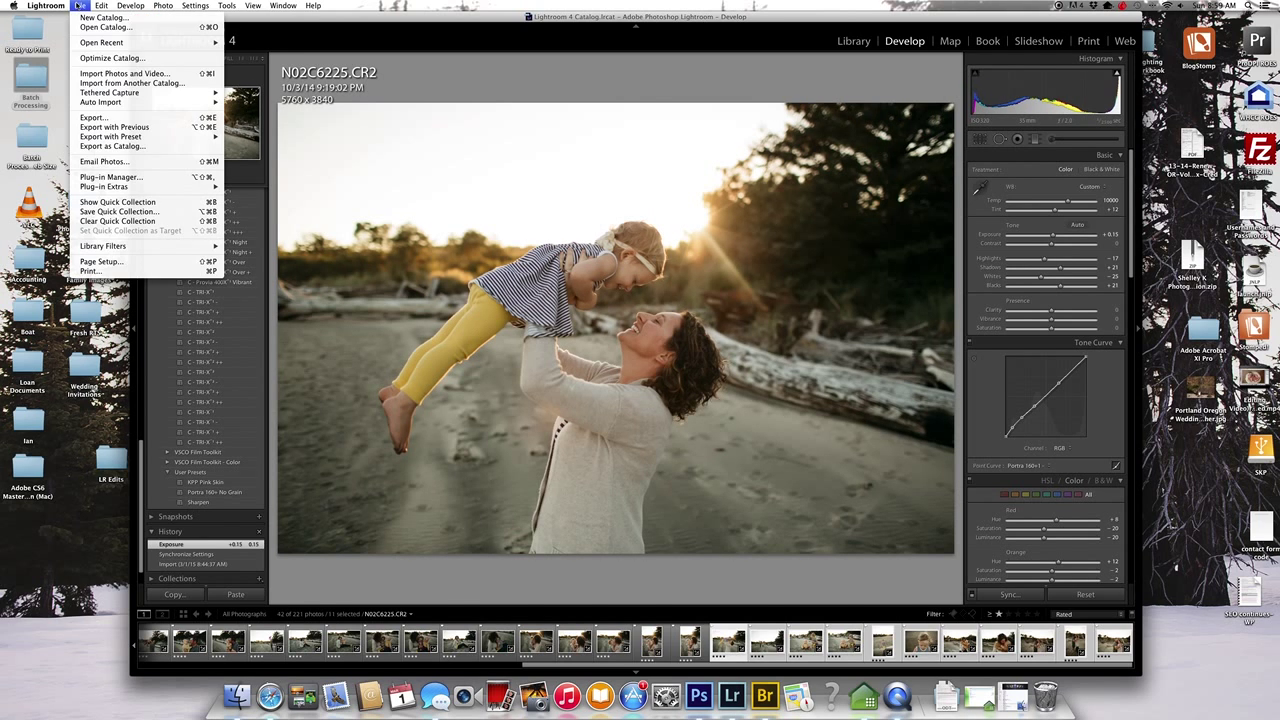
pyautogui.click(111, 118)
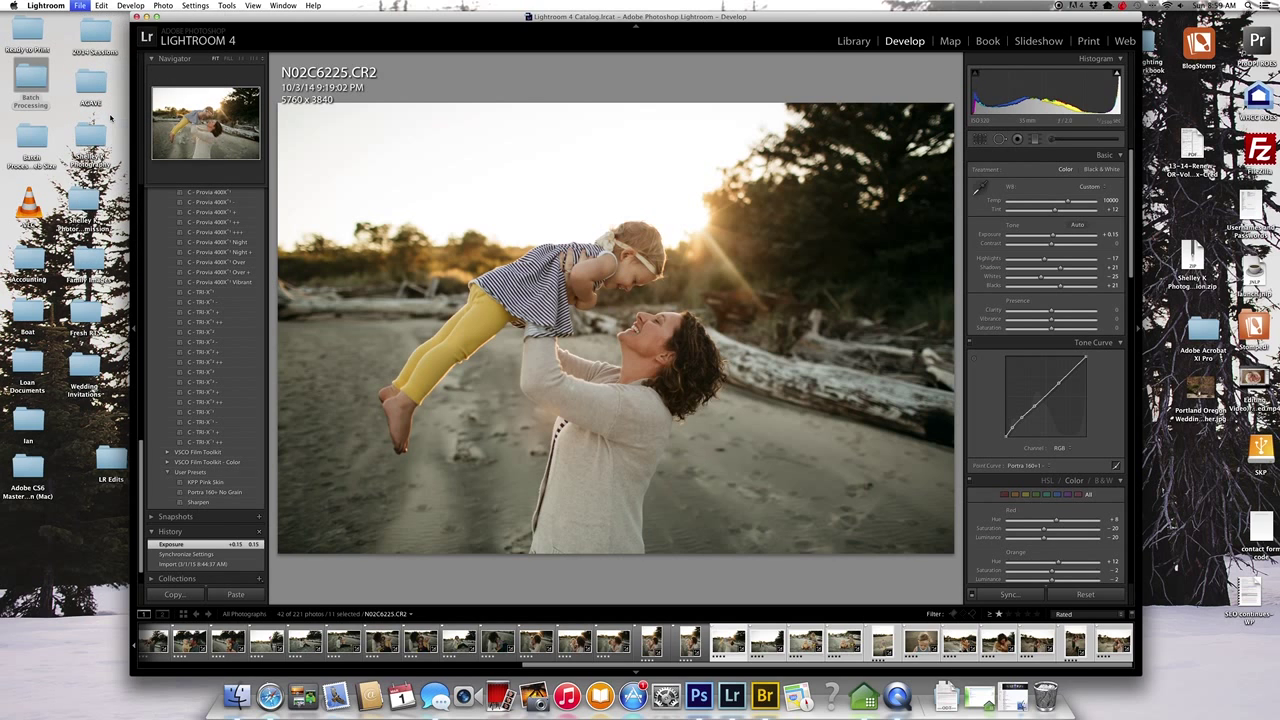
pyautogui.scroll(-3, 711, 410)
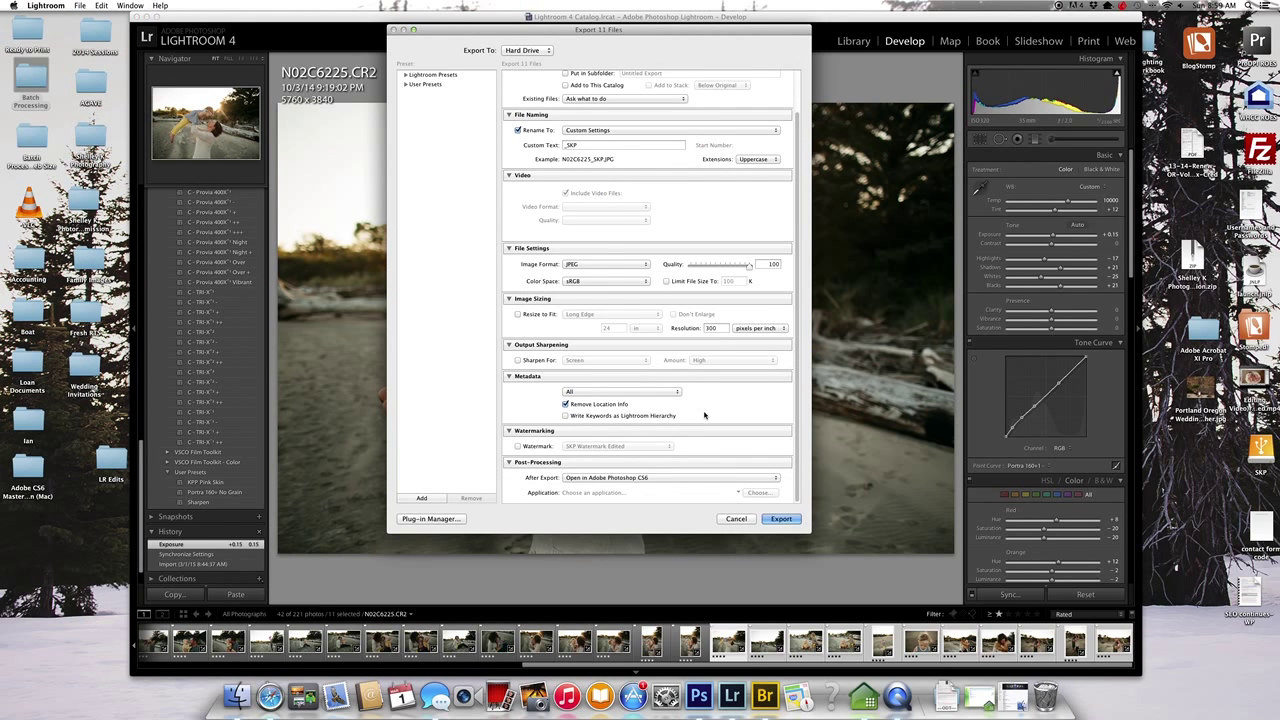
pyautogui.click(781, 519)
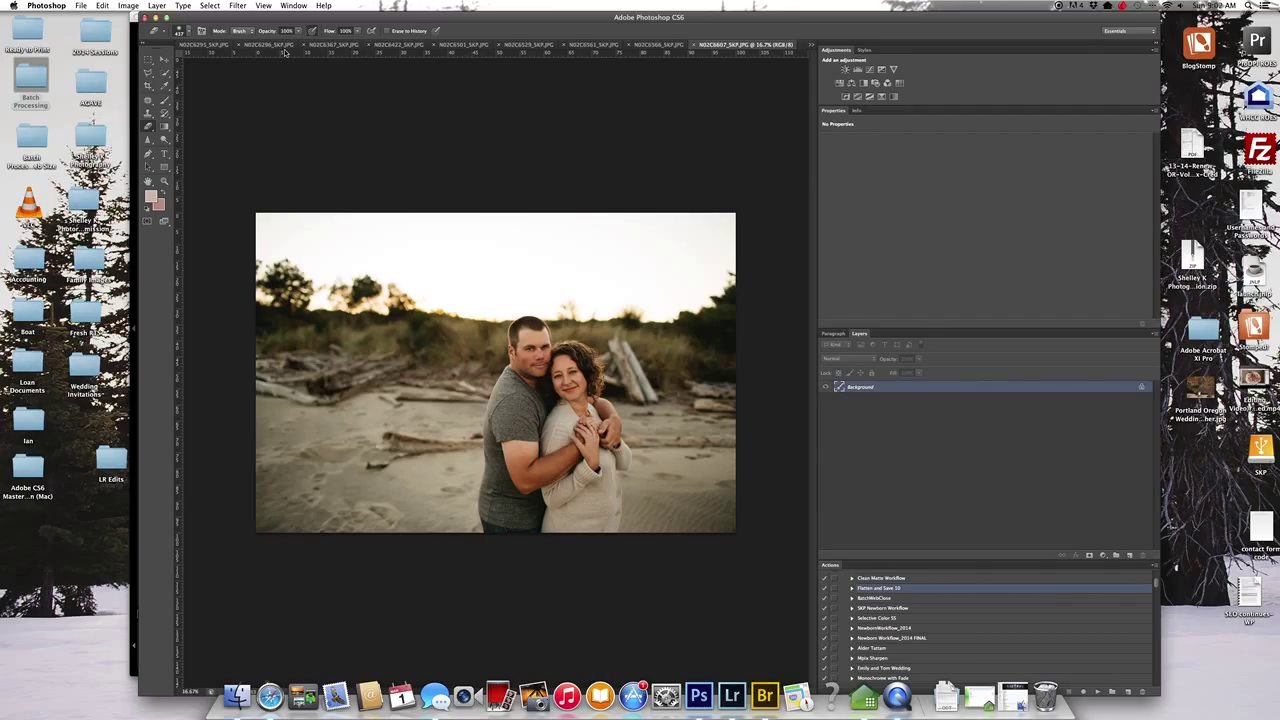
# Step: From N02C6225_SKP.JPG, run File > Automate > Batch with the Family Beach Session action
pyautogui.click(811, 45)
pyautogui.click(823, 47)
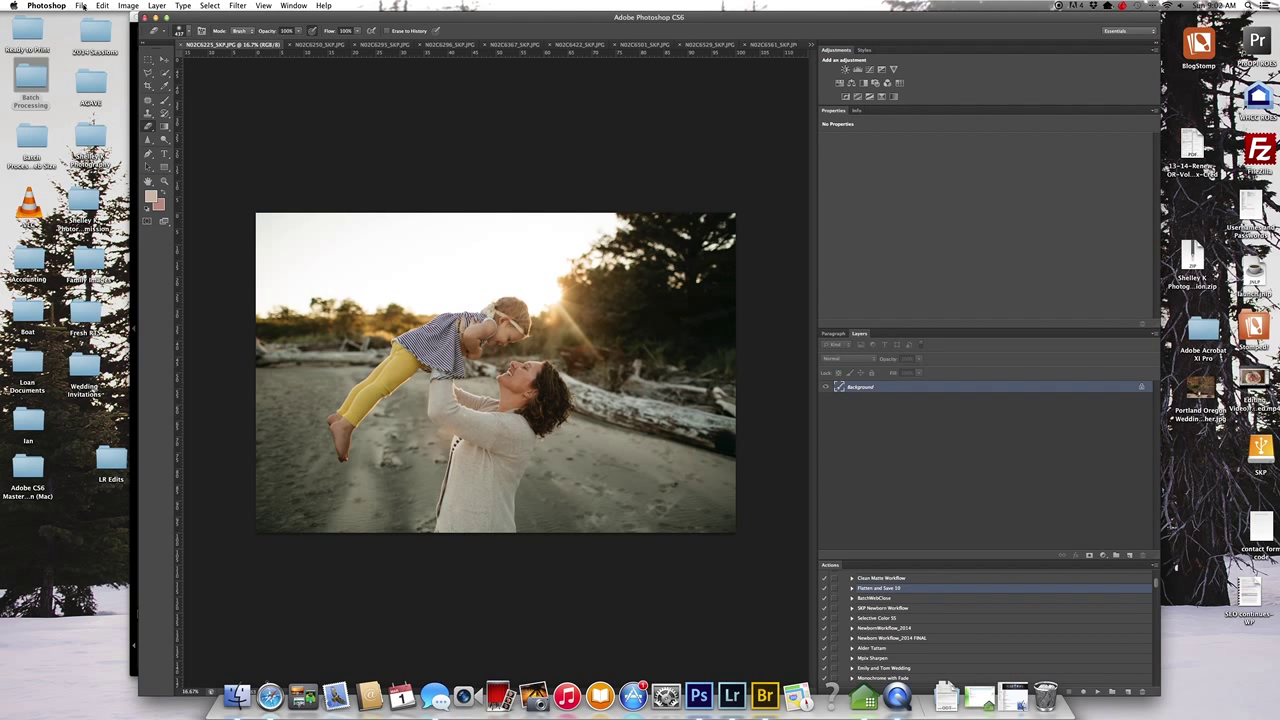
pyautogui.click(83, 6)
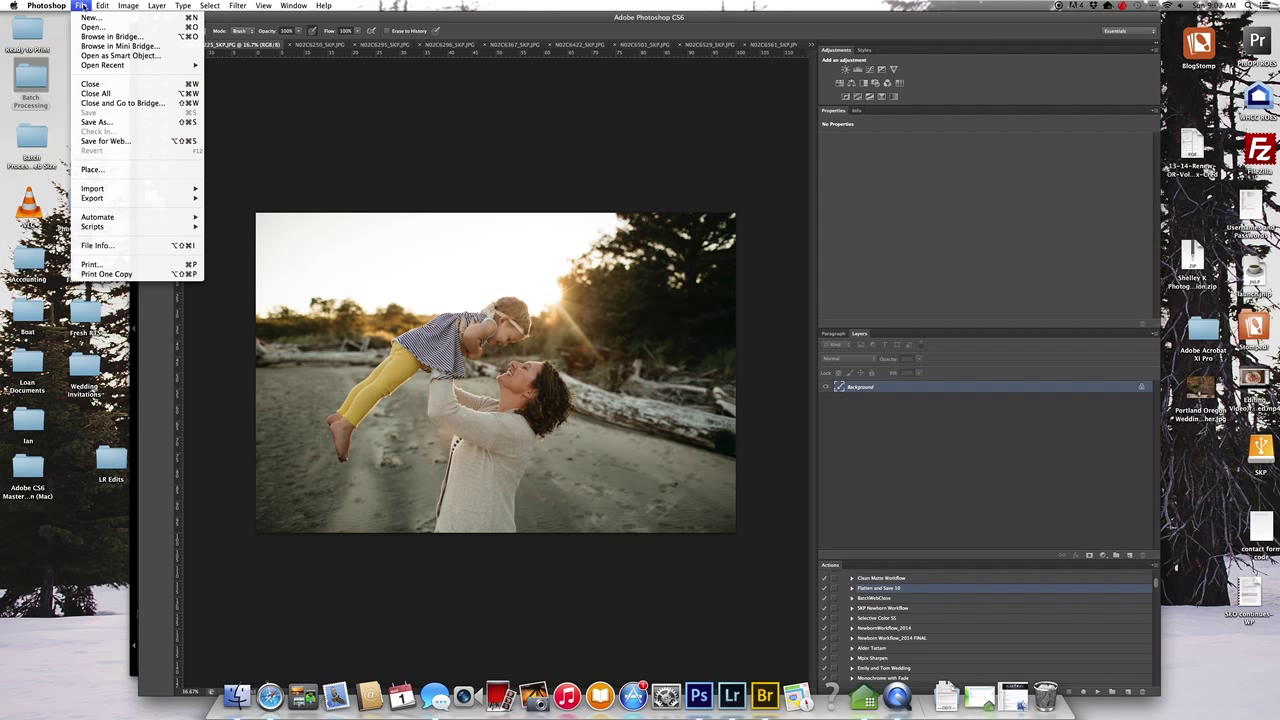
pyautogui.moveTo(112, 219)
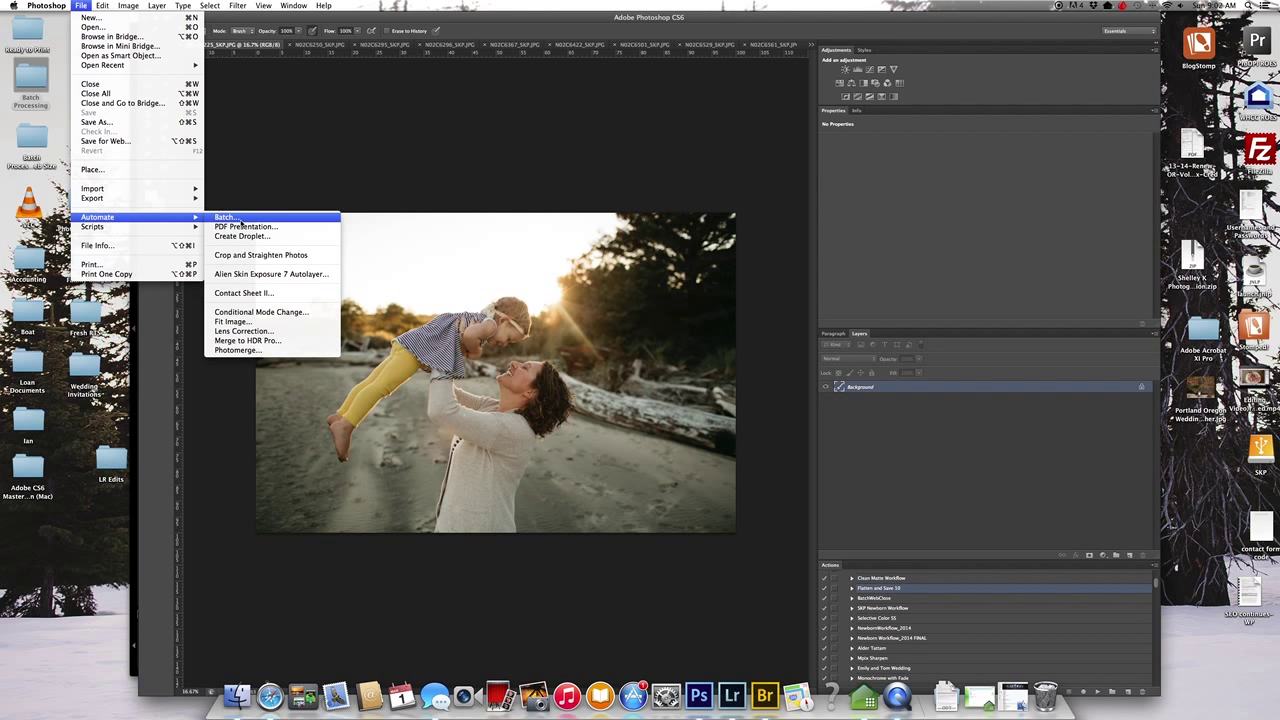
pyautogui.click(224, 217)
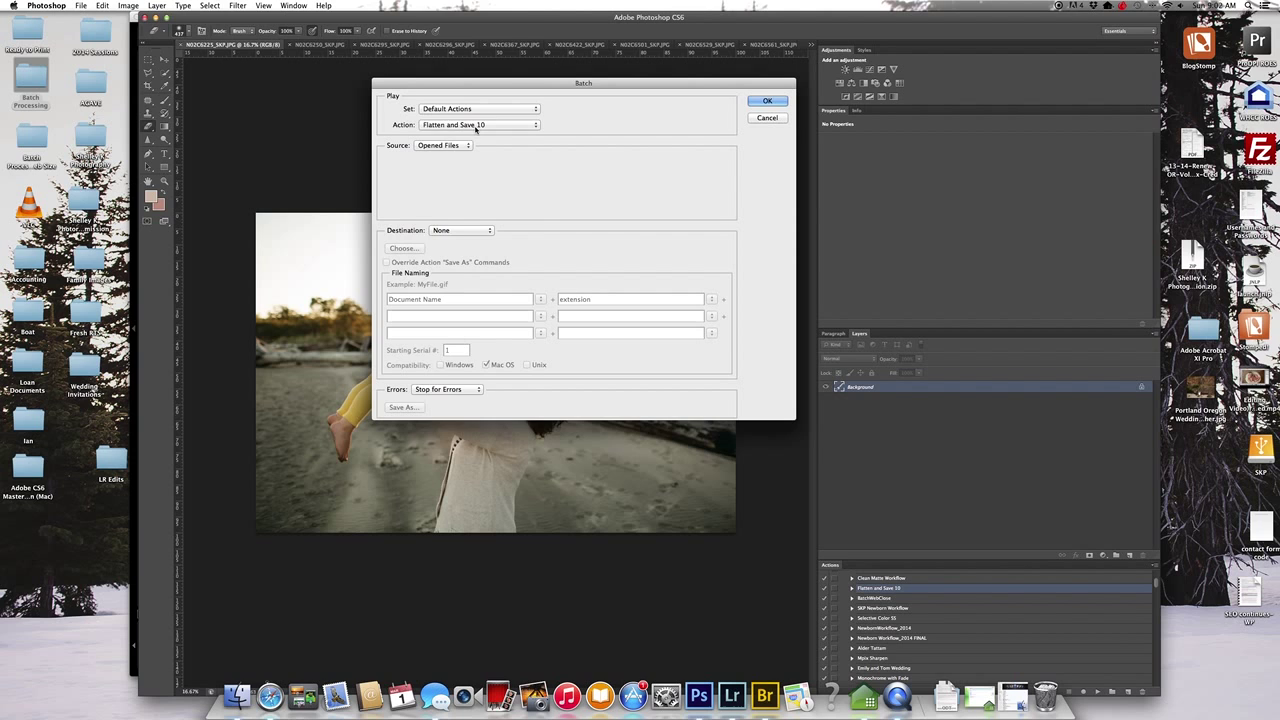
pyautogui.click(476, 127)
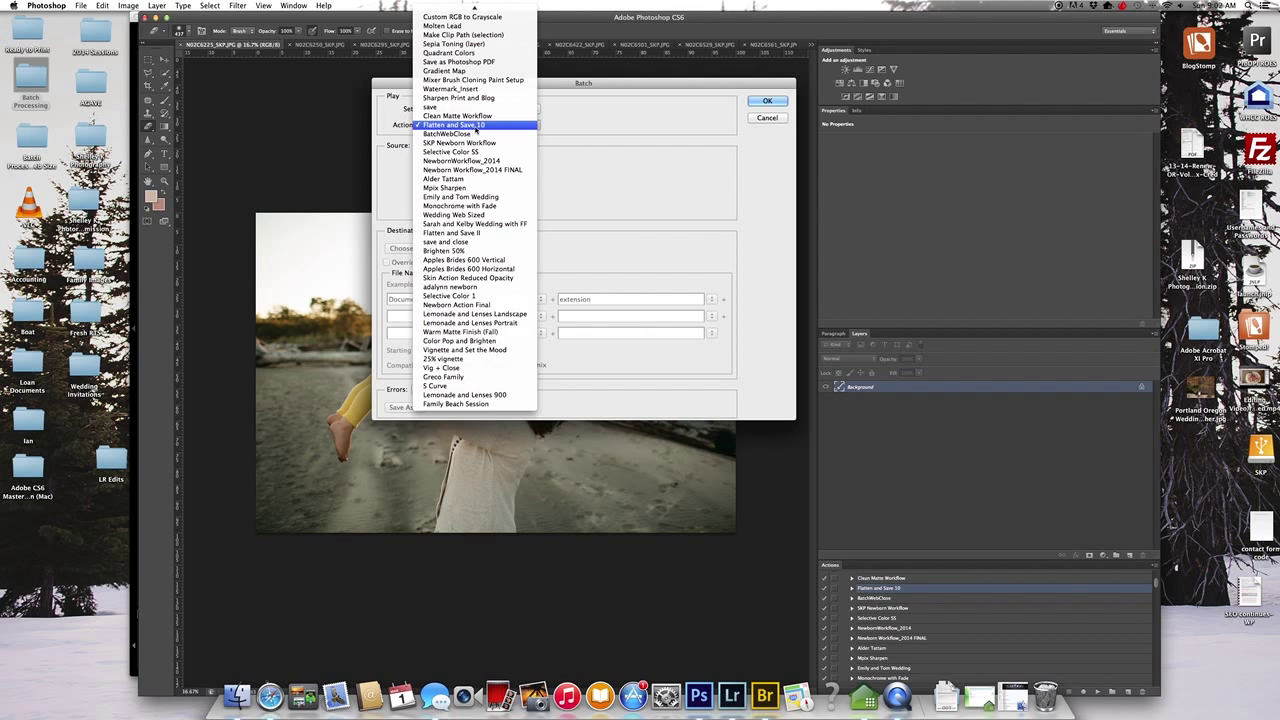
pyautogui.click(471, 405)
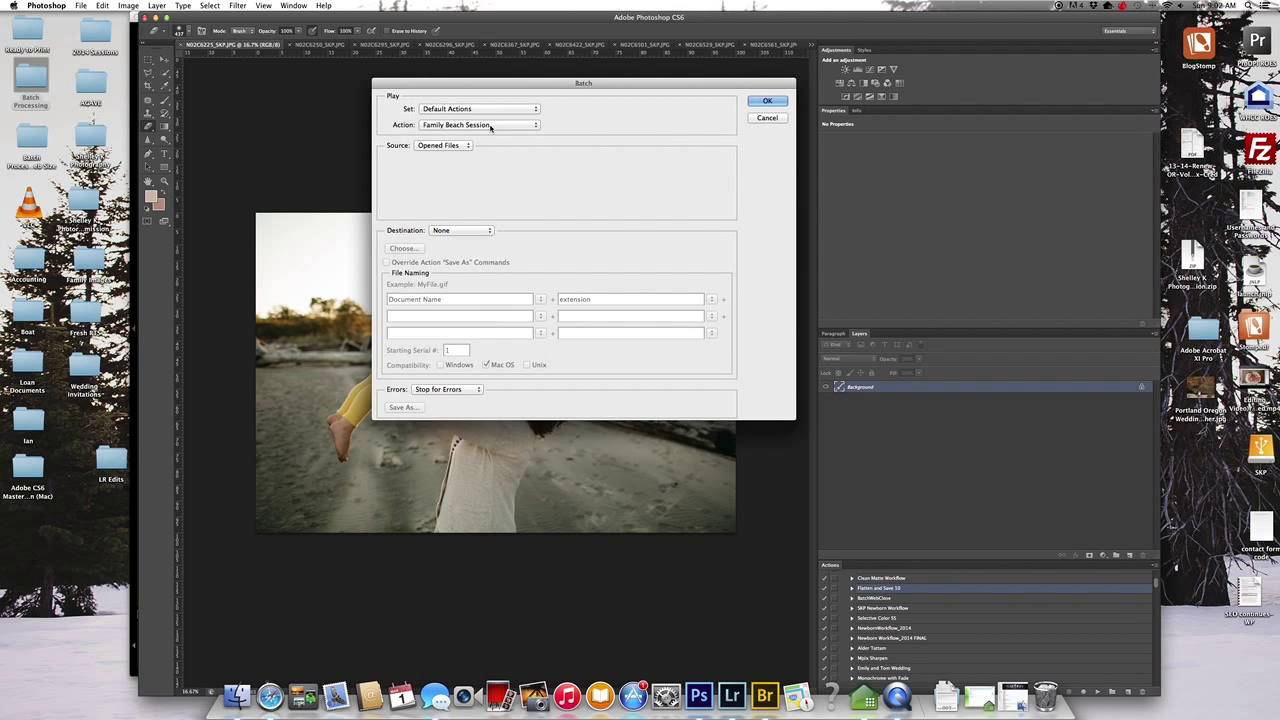
pyautogui.click(767, 101)
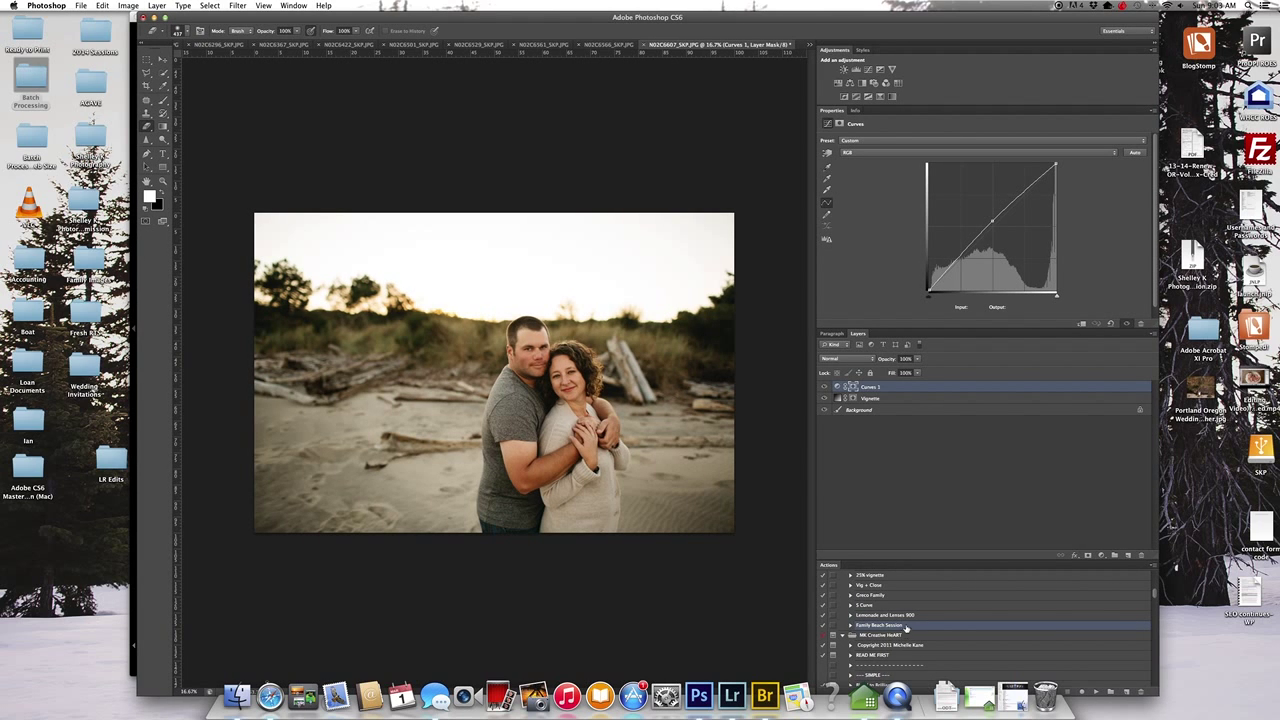
# Step: Let the batch finish, scroll the Actions list up, and nudge the Photoshop window left
pyautogui.scroll(3, 877, 615)
pyautogui.scroll(1, 878, 615)
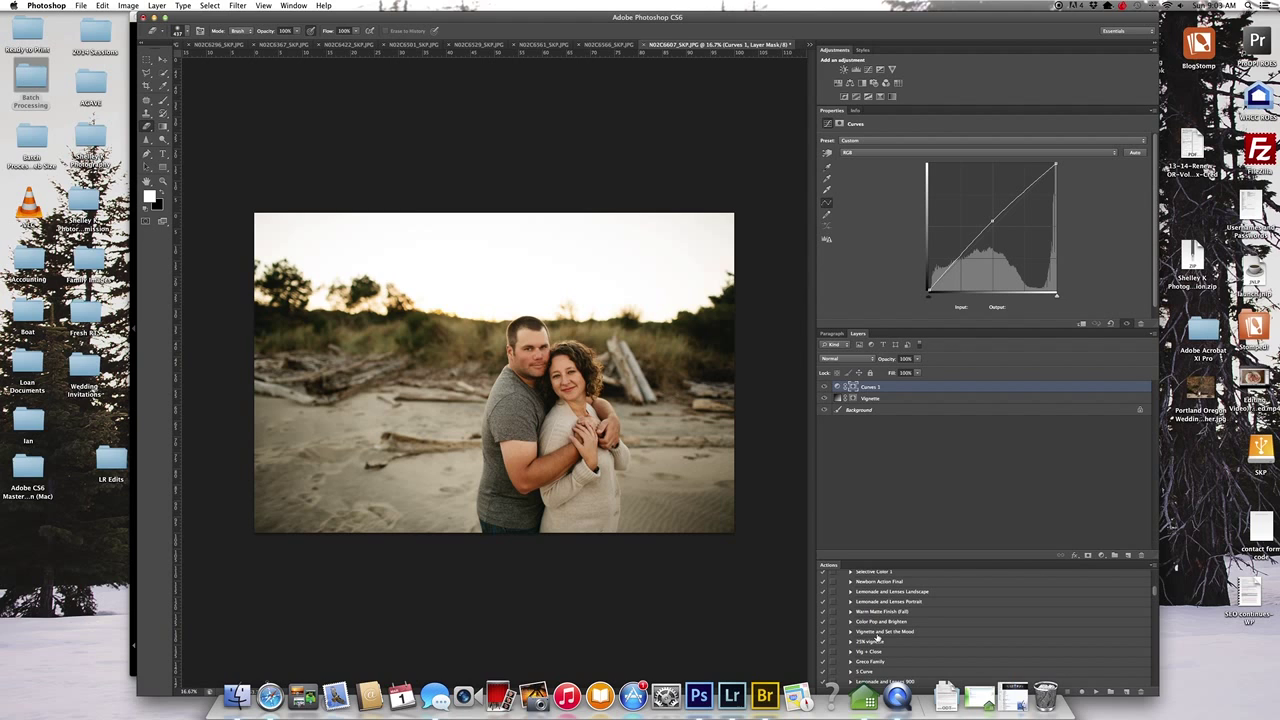
pyautogui.scroll(5, 877, 637)
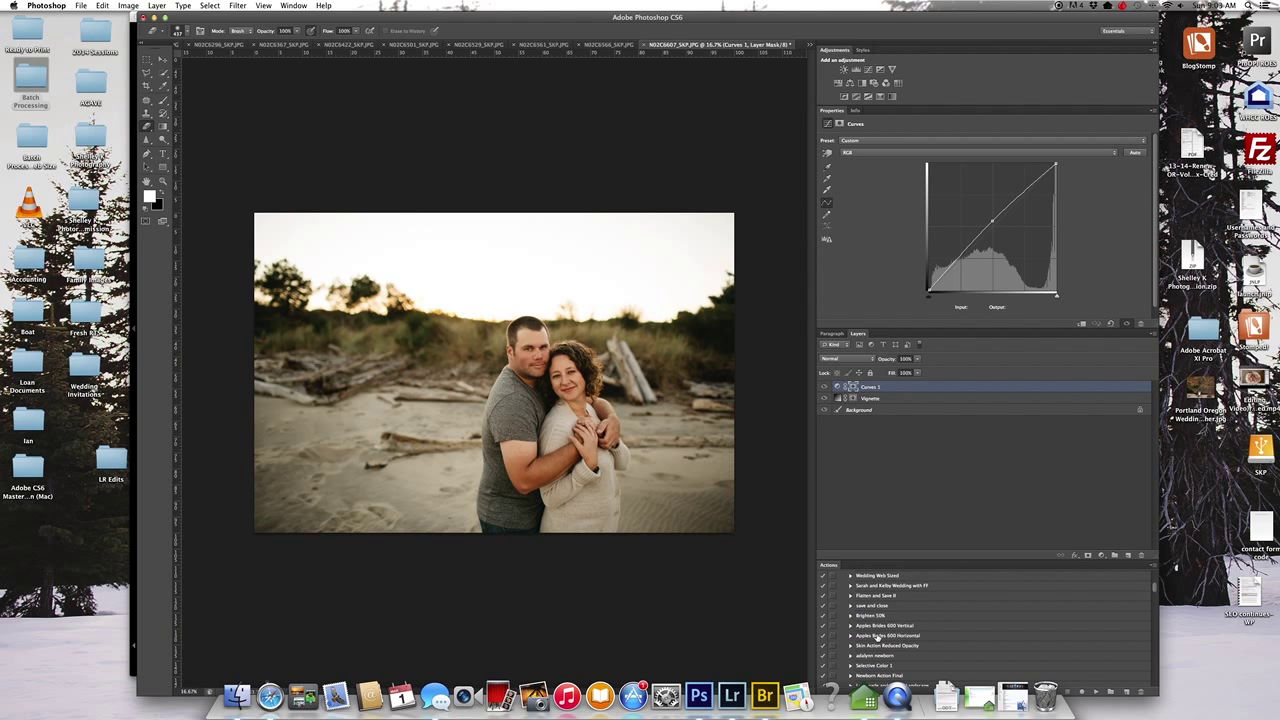
pyautogui.moveTo(612, 19); pyautogui.dragTo(607, 6)
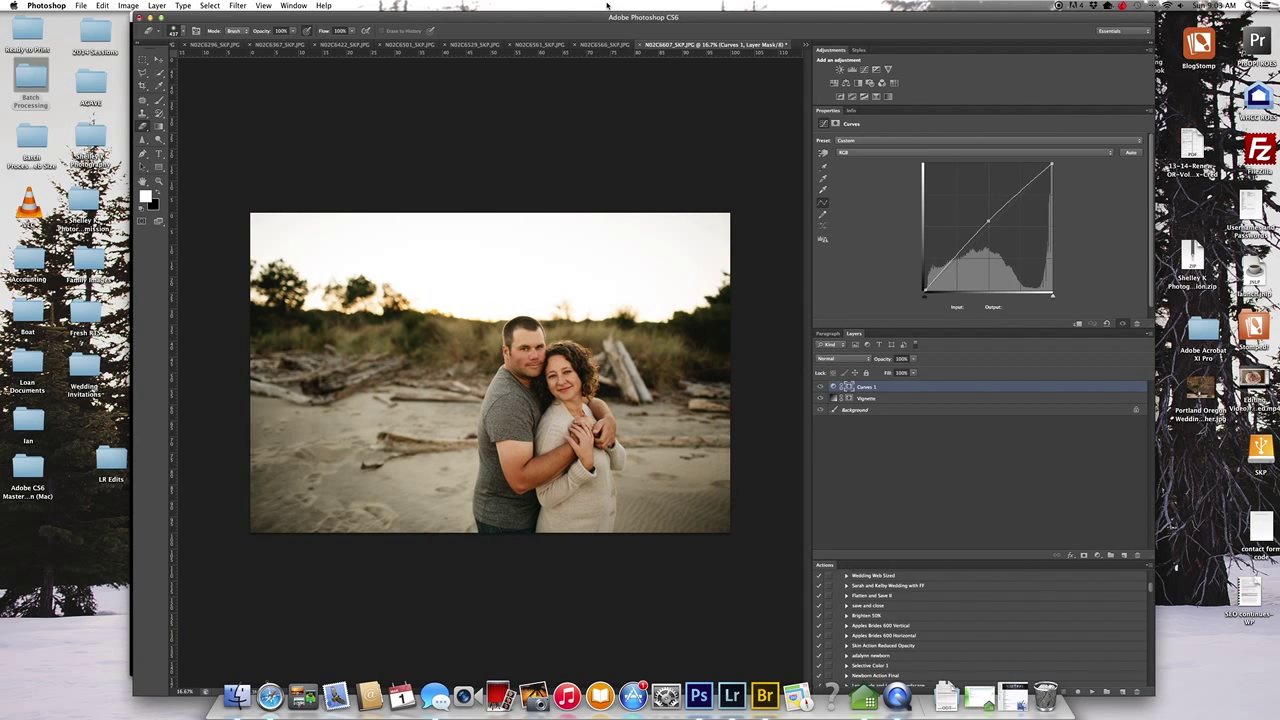